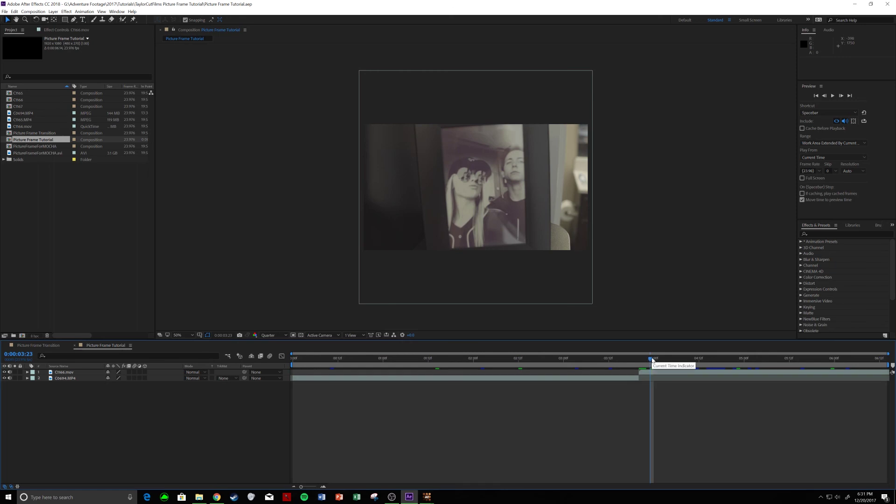
# - Preview the picture-frame footage and check the beach clip before the cut
pyautogui.press('space')
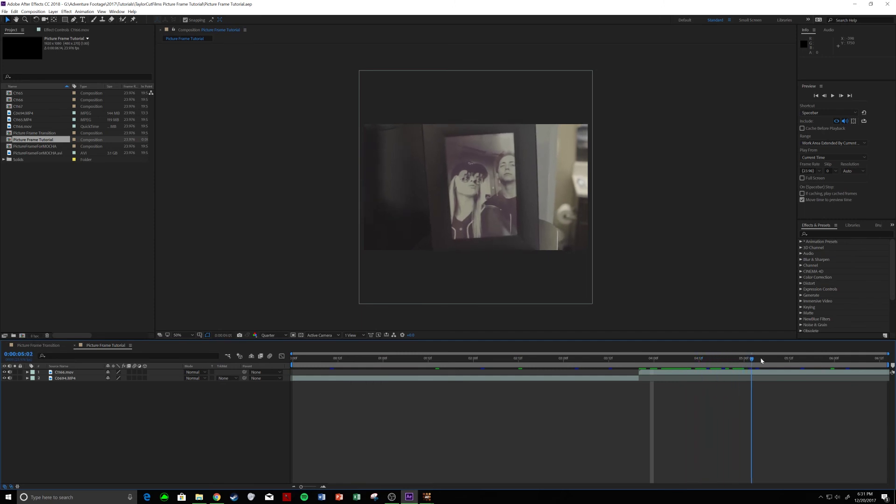
pyautogui.moveTo(838, 360); pyautogui.dragTo(811, 362)
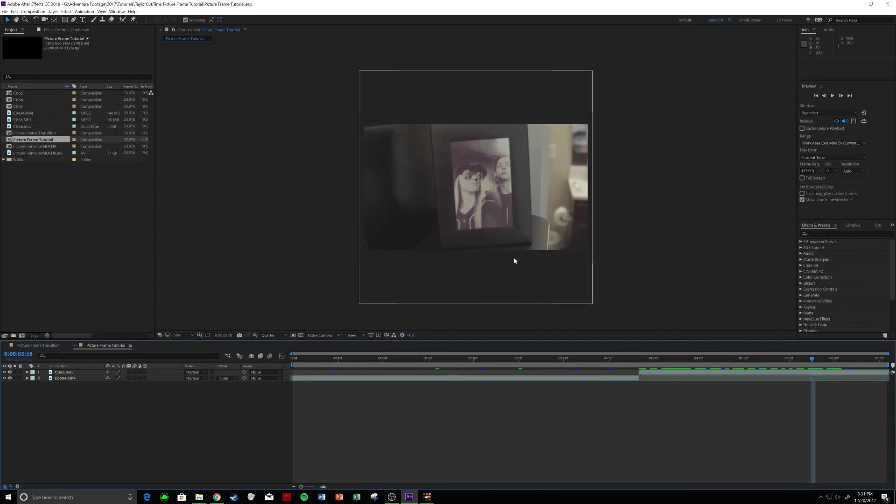
pyautogui.click(571, 359)
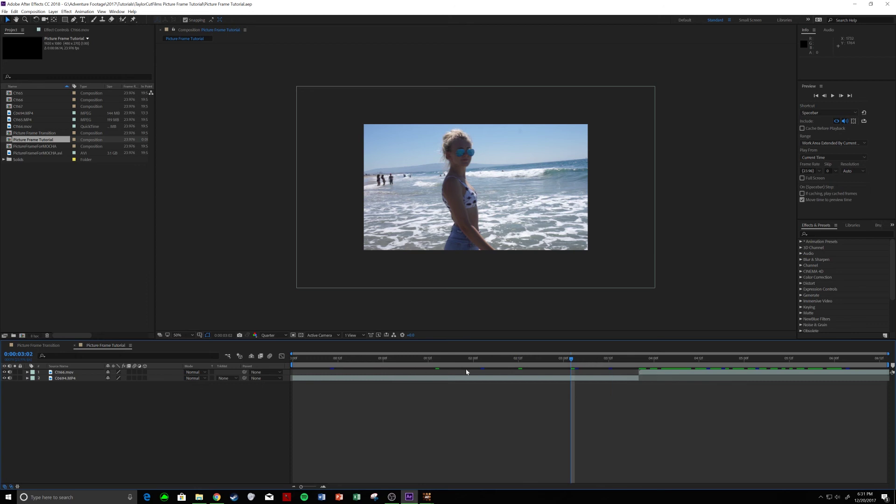
# - Go to 0:00:03:19 at the end of the beach clip C0694.MP4 and apply Freeze On Last Frame to its layer
pyautogui.moveTo(652, 359); pyautogui.dragTo(635, 366)
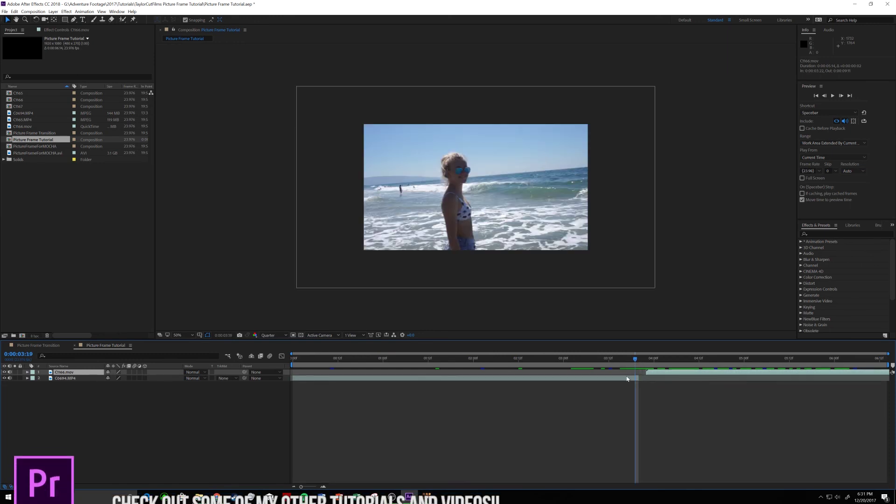
pyautogui.click(626, 378)
pyautogui.rightClick(627, 378)
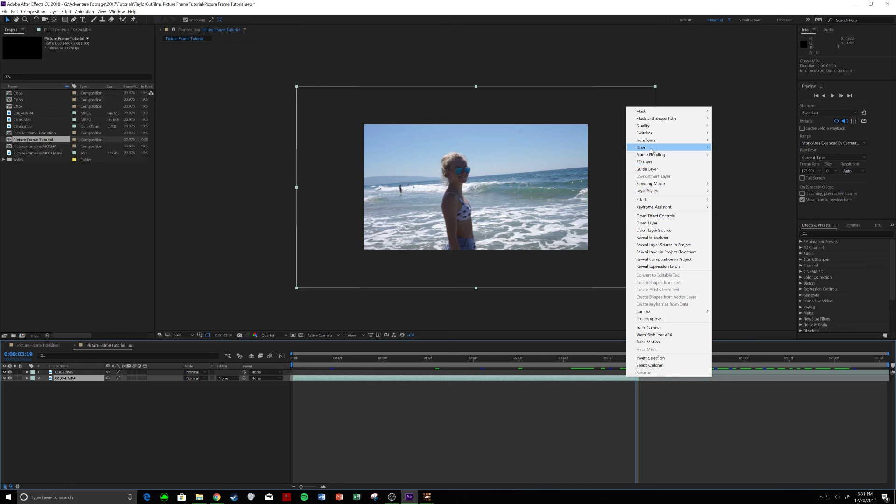
pyautogui.moveTo(654, 148)
pyautogui.click(739, 176)
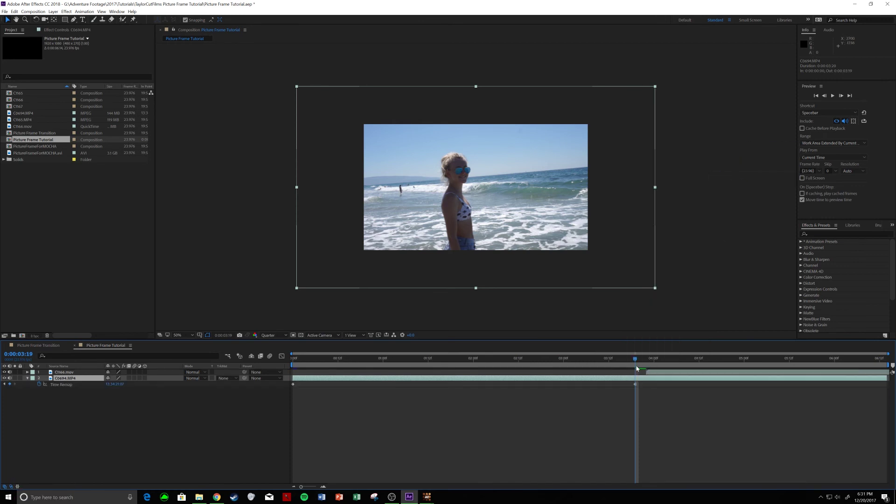
# - Split the frozen C0694.MP4 layer at 0:00:03:19 and shift the C1166.mov layer to start at that same frame
pyautogui.moveTo(635, 361)
pyautogui.mouseDown()
pyautogui.moveTo(644, 362)
pyautogui.moveTo(626, 365)
pyautogui.moveTo(634, 365)
pyautogui.mouseUp()
pyautogui.hotkey('ctrl', 'shift', 'd')
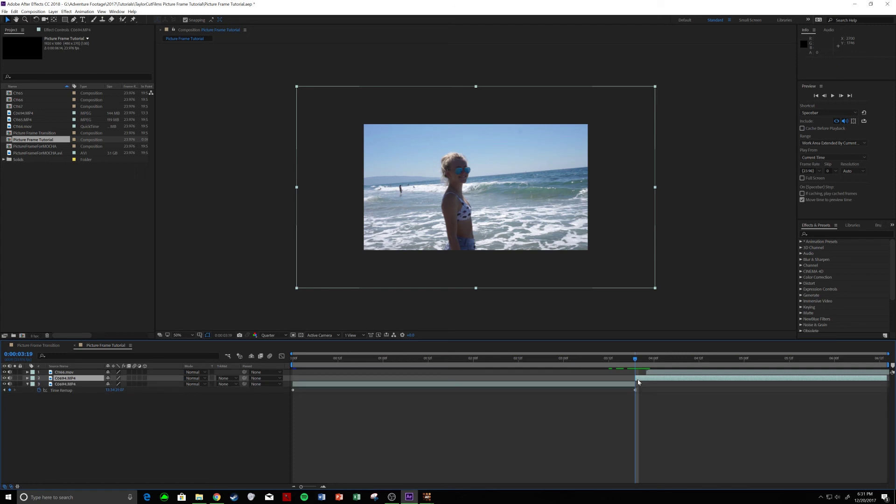
pyautogui.moveTo(650, 373); pyautogui.dragTo(643, 374)
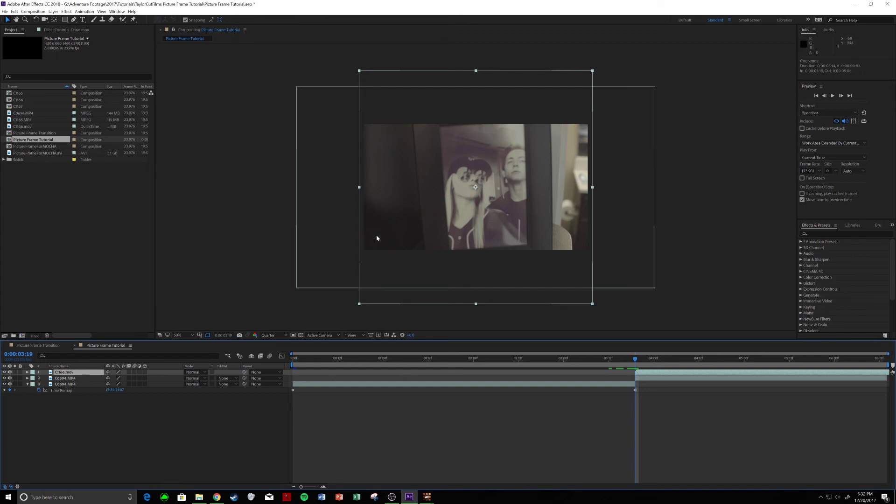
# - Set the C1166.mov layer's Scale to 300% at 0:00:03:19 and enable keyframing for it
pyautogui.click(27, 372)
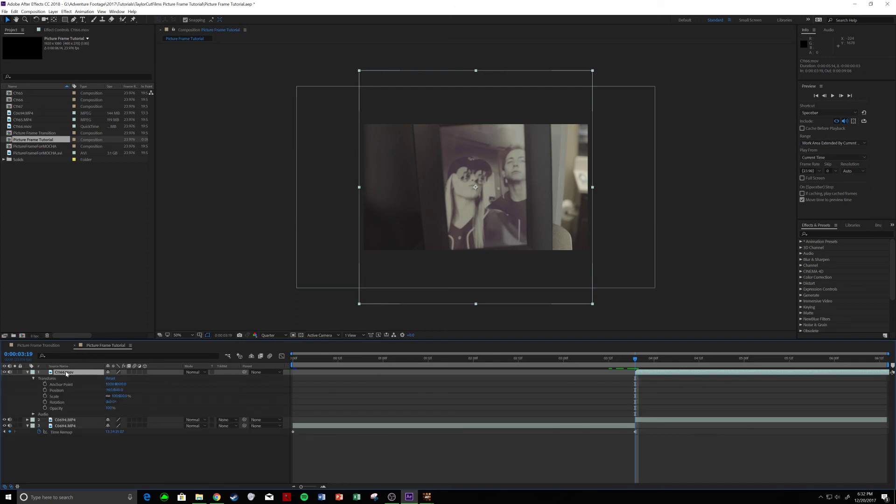
pyautogui.click(28, 373)
pyautogui.press('s')
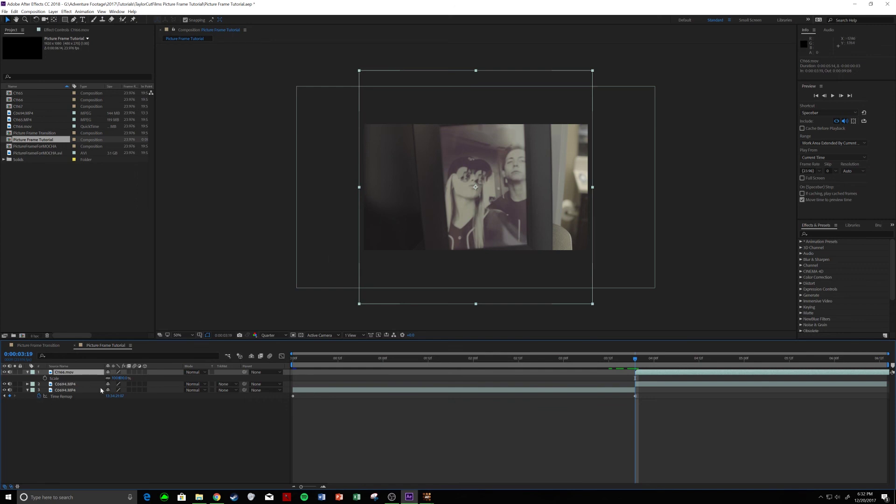
pyautogui.click(124, 378)
pyautogui.write('300')
pyautogui.press('Return')
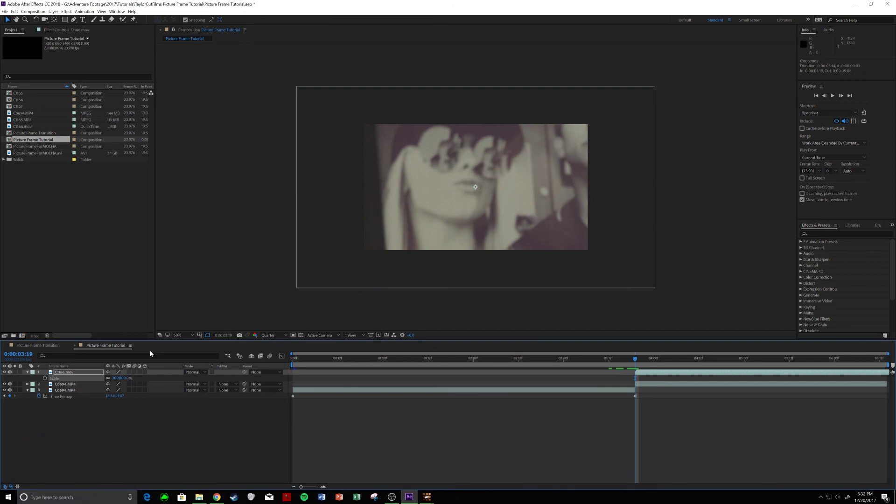
pyautogui.click(45, 378)
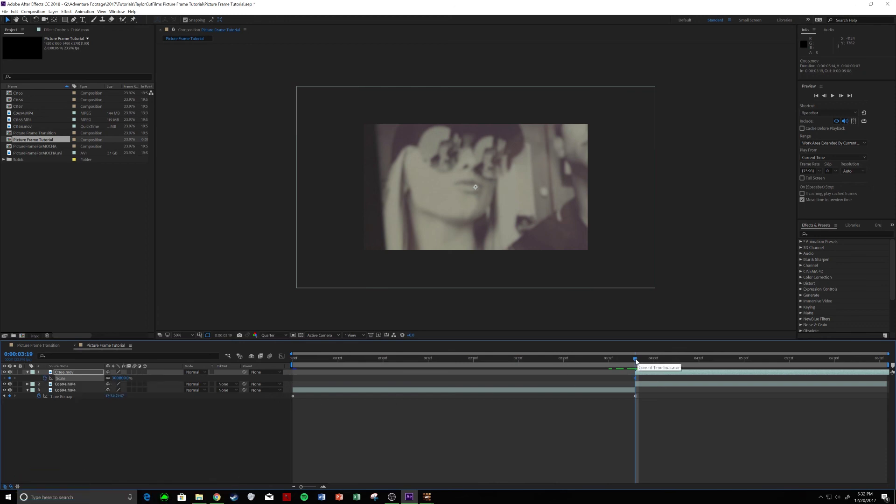
# - Keyframe the C1166.mov layer's Position at 0:00:03:19 and shift it left so both faces in the photo fill the frame
pyautogui.click(65, 373)
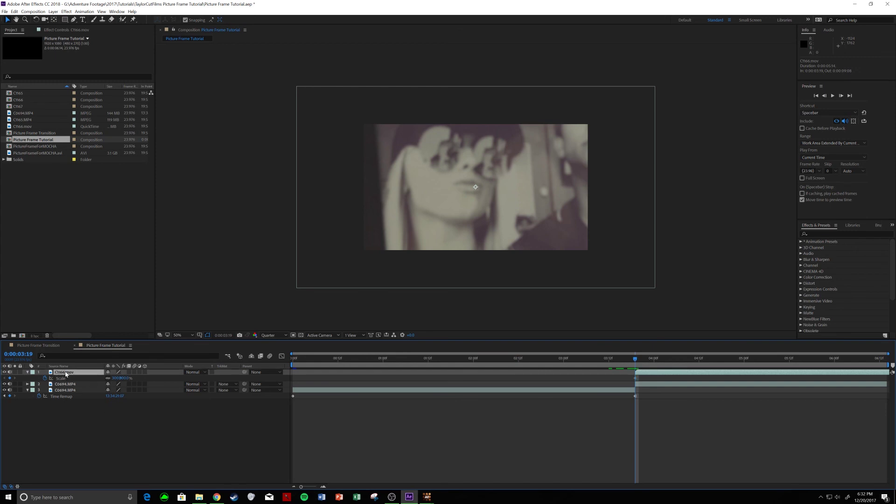
pyautogui.press('p')
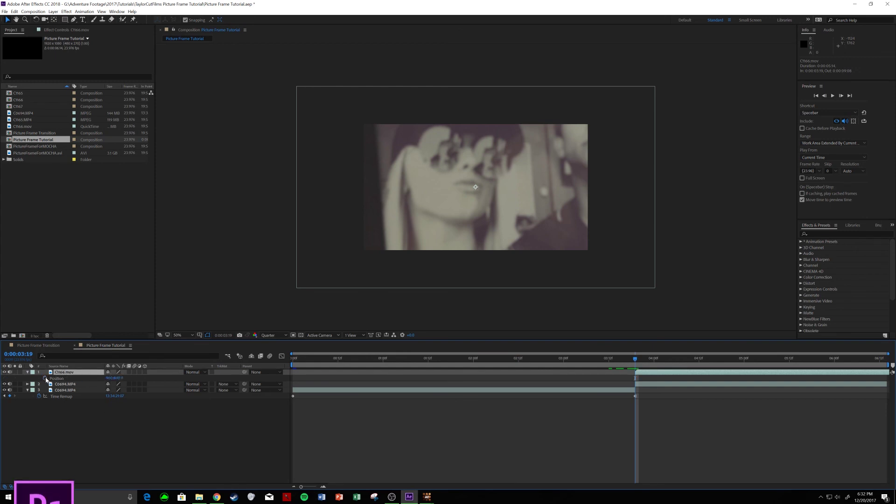
pyautogui.click(58, 378)
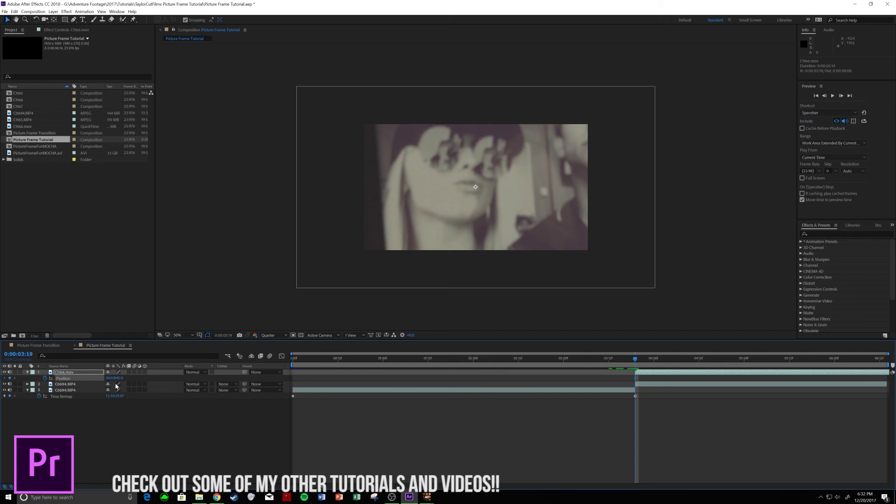
pyautogui.moveTo(110, 378); pyautogui.dragTo(66, 378)
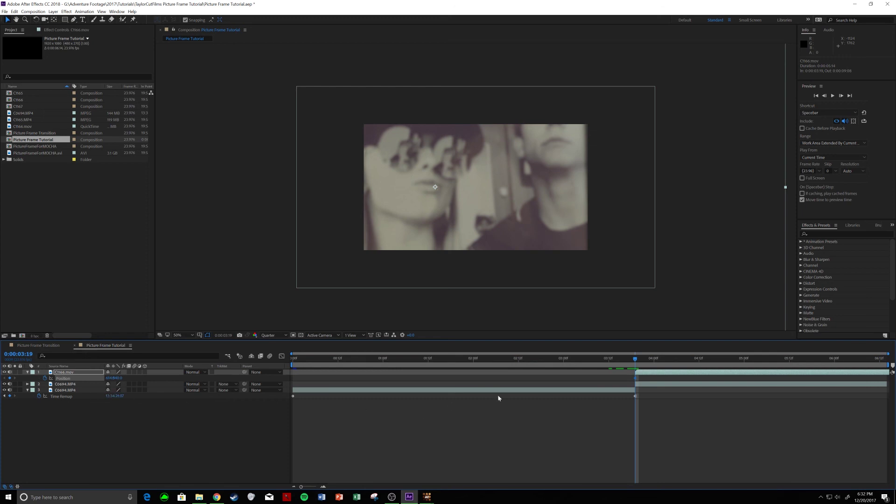
# - Add a Position keyframe at 0:00:05:00 that returns the C1166.mov layer to the horizontal centre, X 960
pyautogui.moveTo(637, 361); pyautogui.dragTo(745, 360)
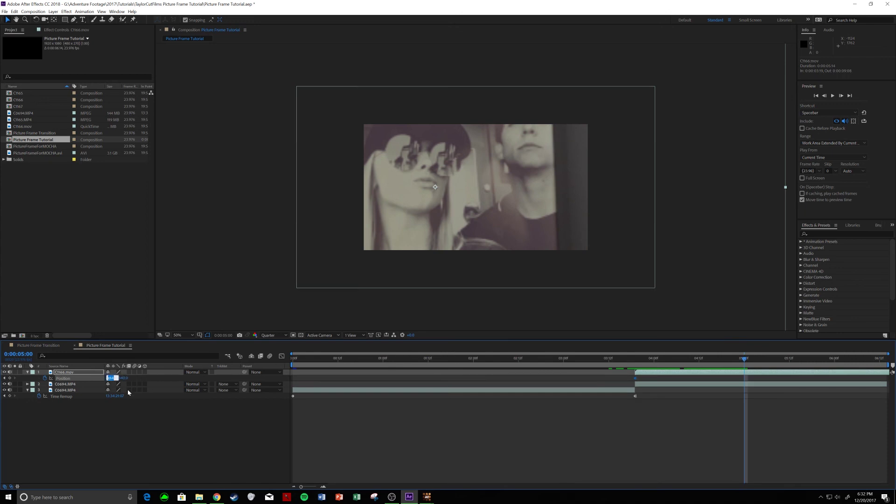
pyautogui.write('0')
pyautogui.press('Return')
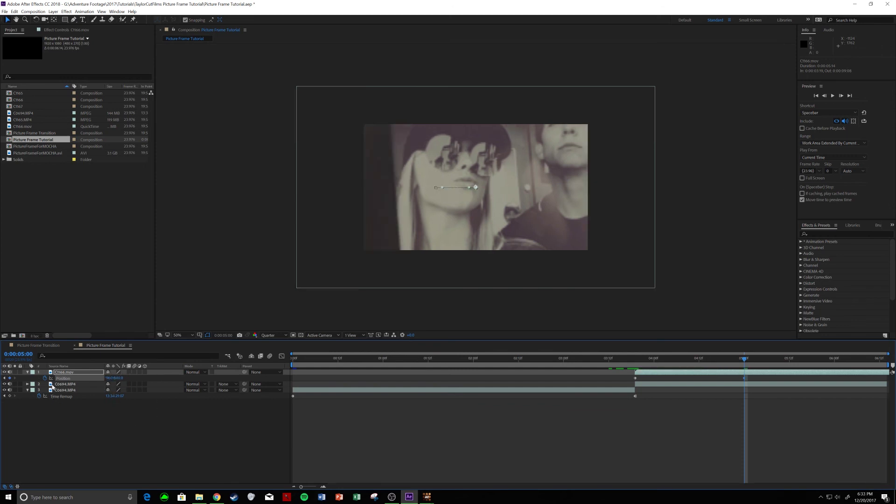
# - Add a Scale keyframe of 100% at 0:00:05:00 on the C1166.mov layer
pyautogui.press('s')
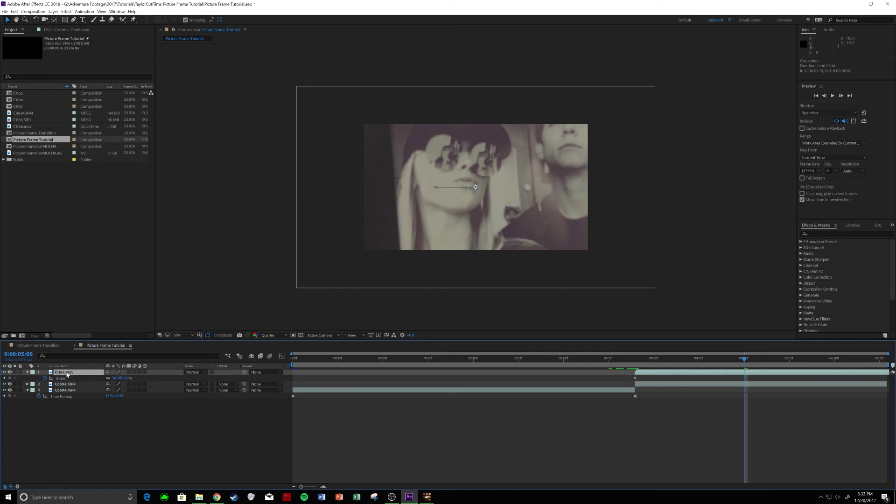
pyautogui.click(125, 378)
pyautogui.write('100')
pyautogui.press('Return')
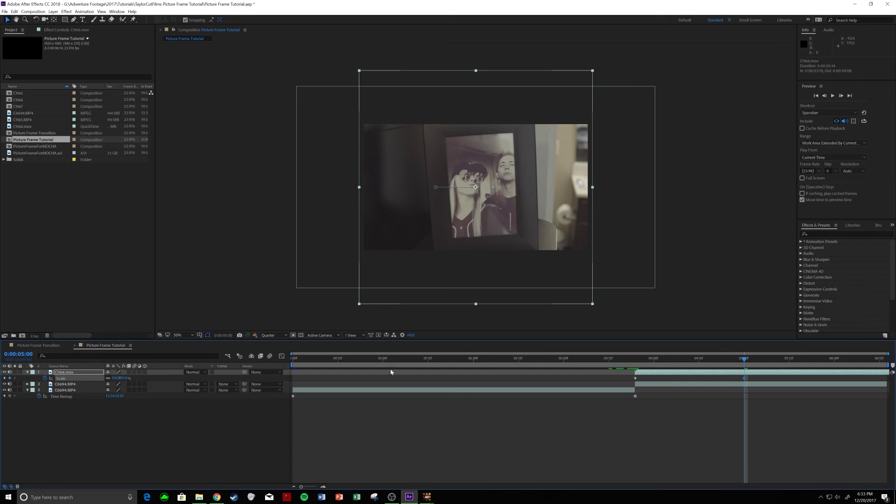
# - Move the ending Scale keyframe of C1166.mov to about 0:00:05:12 and its ending Position keyframe to 0:00:05:17
pyautogui.click(637, 362)
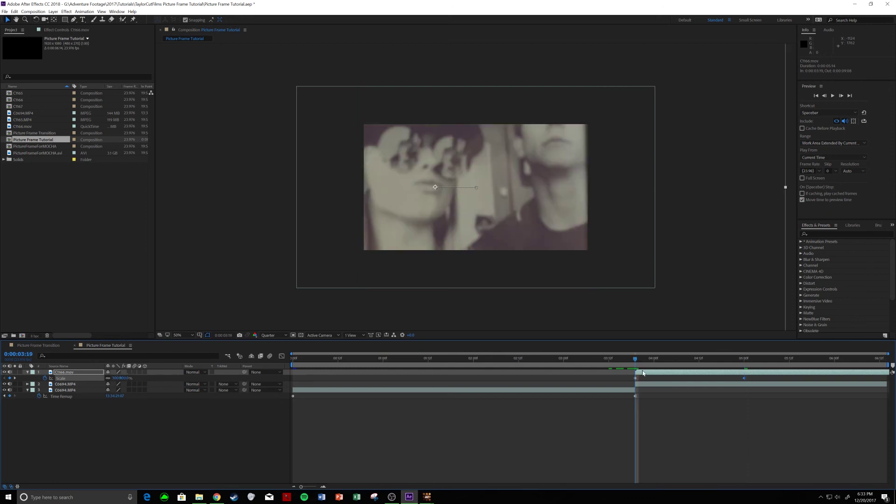
pyautogui.moveTo(638, 362); pyautogui.dragTo(811, 359)
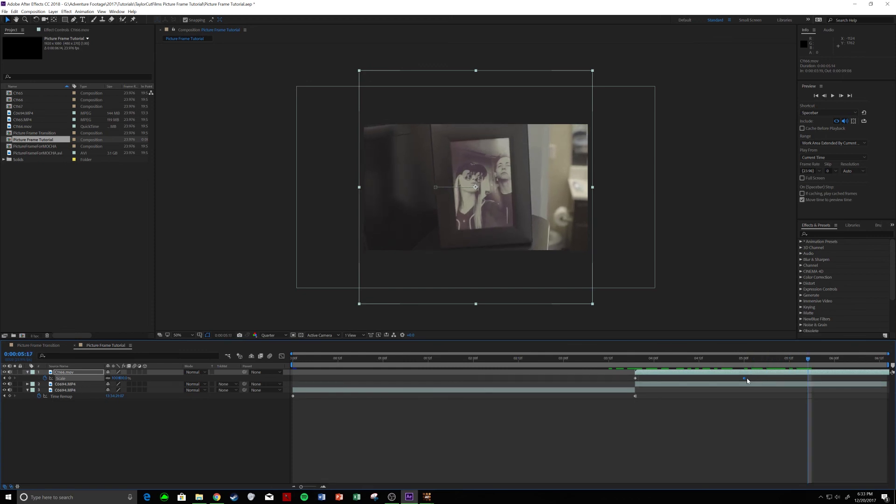
pyautogui.moveTo(744, 379); pyautogui.dragTo(792, 381)
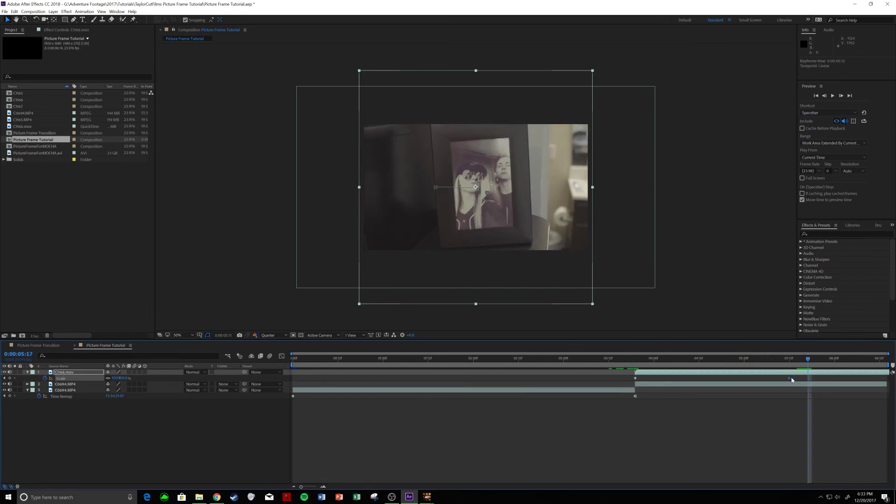
pyautogui.click(64, 372)
pyautogui.press('p')
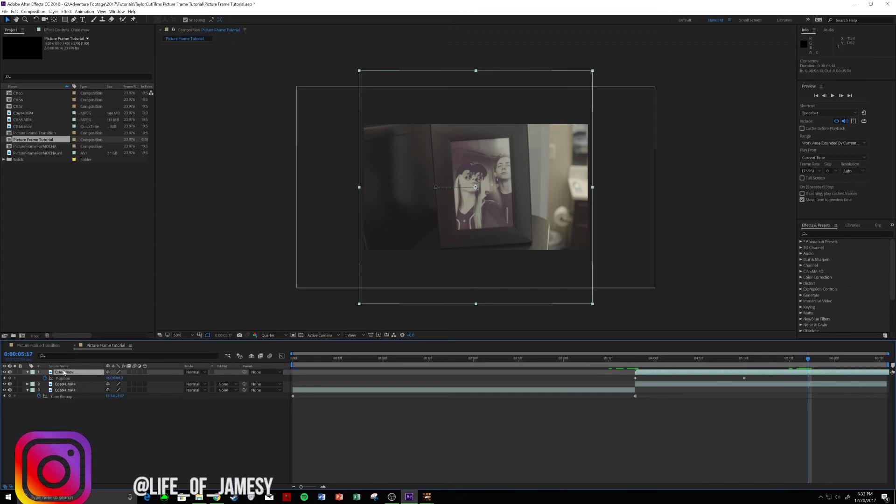
pyautogui.moveTo(743, 379); pyautogui.dragTo(808, 378)
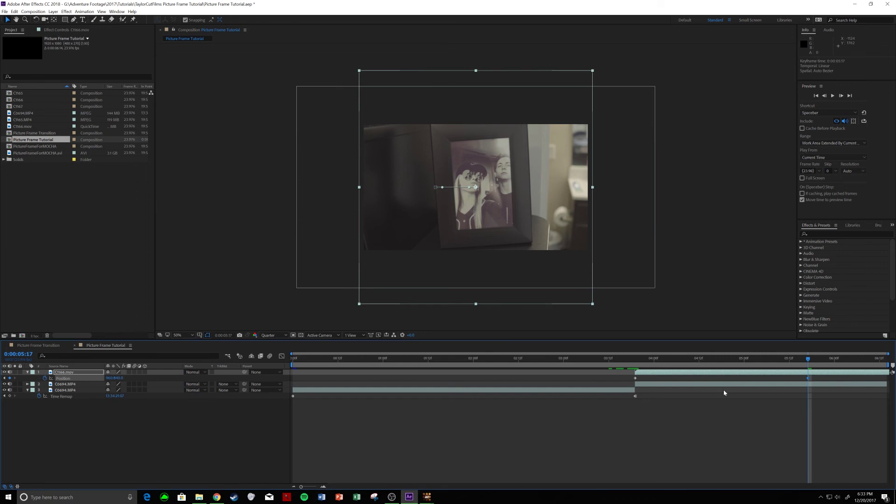
# - Send the C1166.mov layer to mocha AE for tracking and create the new project with its default settings
pyautogui.click(635, 367)
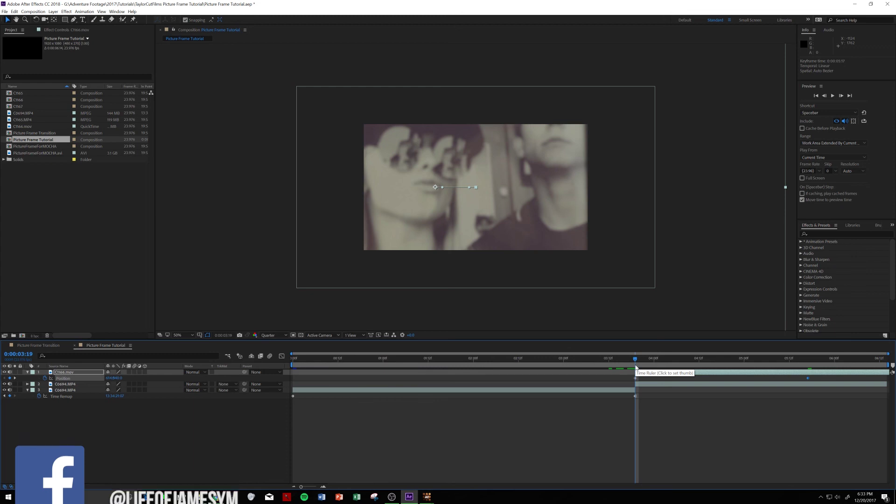
pyautogui.click(641, 383)
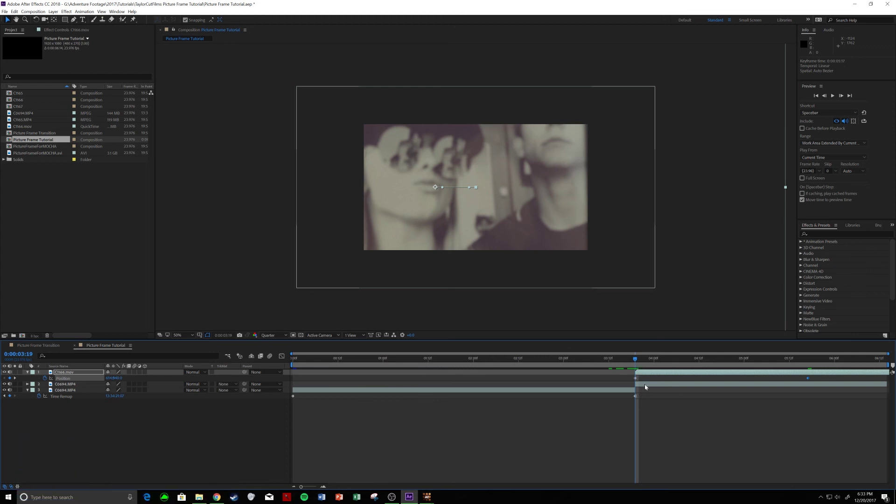
pyautogui.click(643, 374)
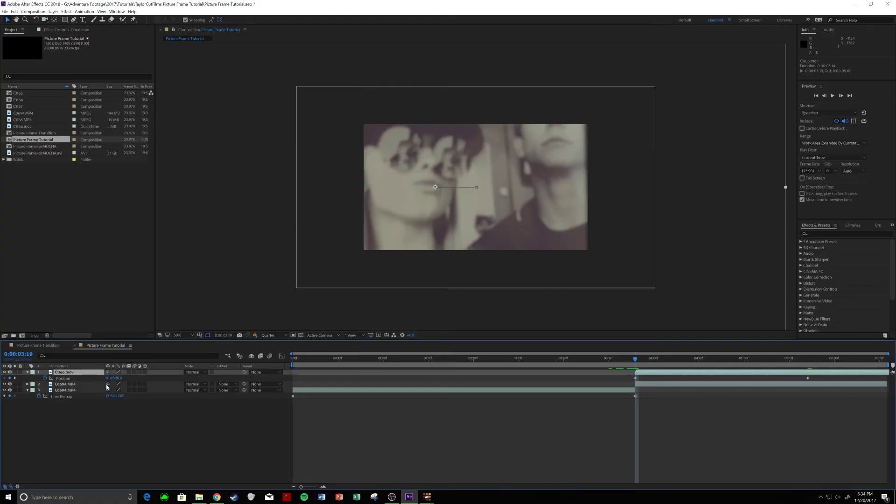
pyautogui.rightClick(656, 373)
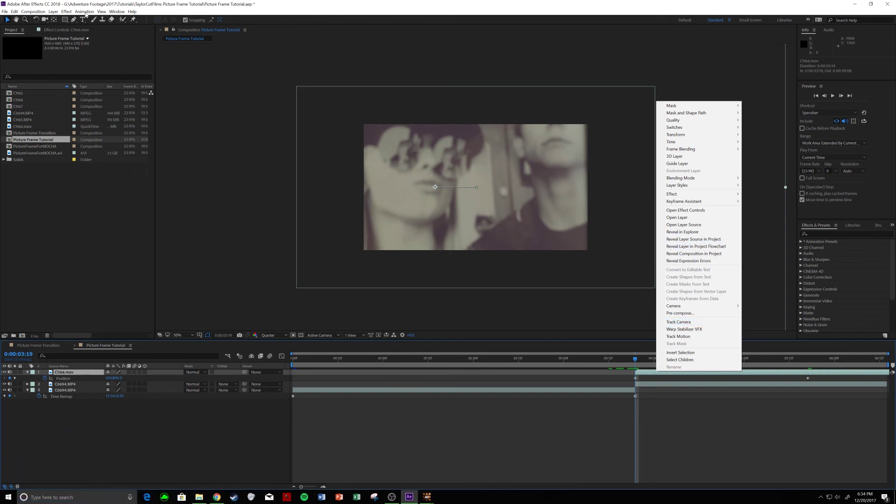
pyautogui.click(84, 11)
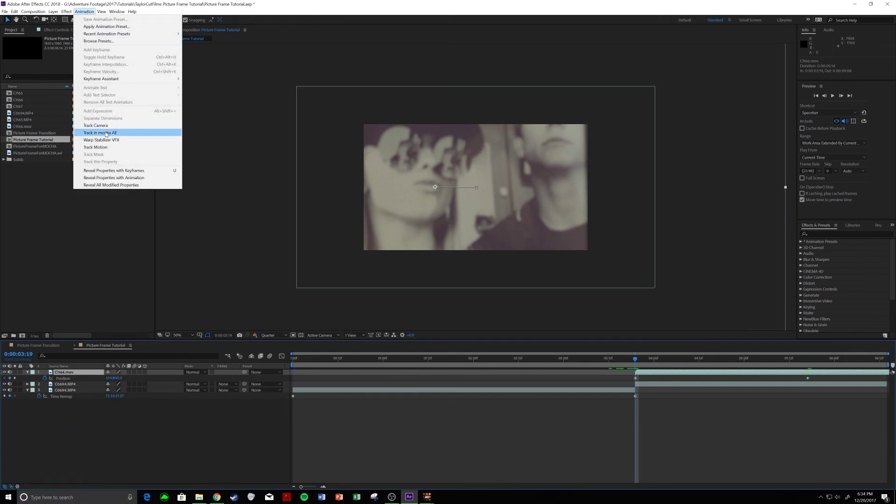
pyautogui.click(100, 132)
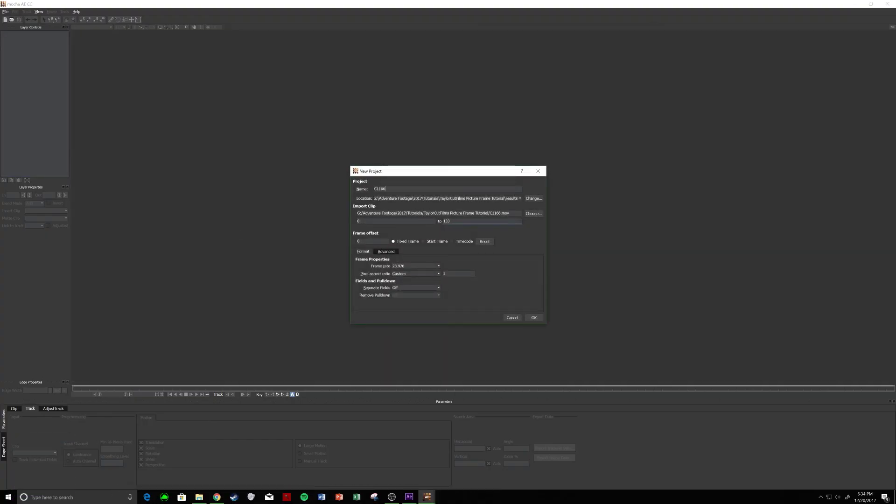
pyautogui.click(532, 318)
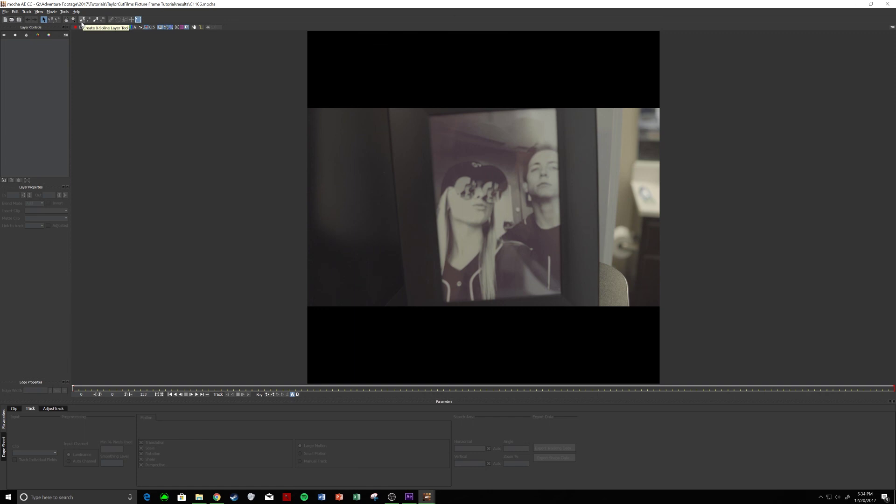
# - Draw a four-corner X-Spline around the photo inside the picture frame on the first frame
pyautogui.click(82, 20)
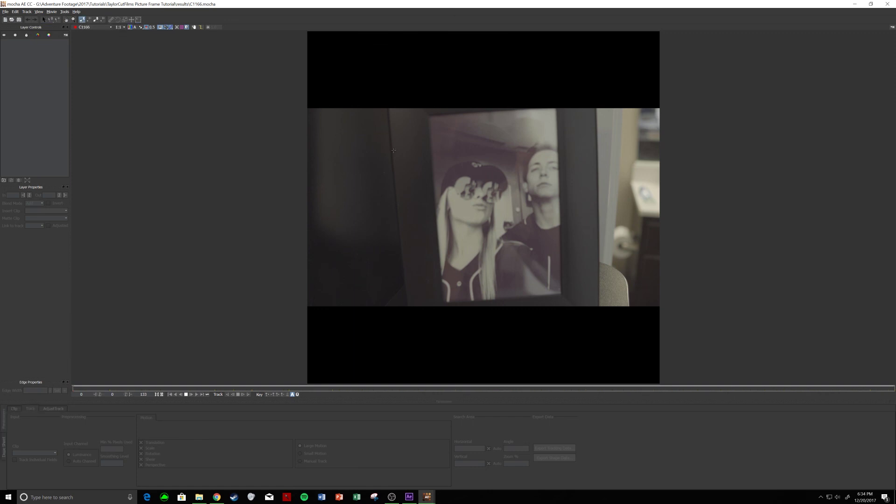
pyautogui.click(428, 116)
pyautogui.click(432, 142)
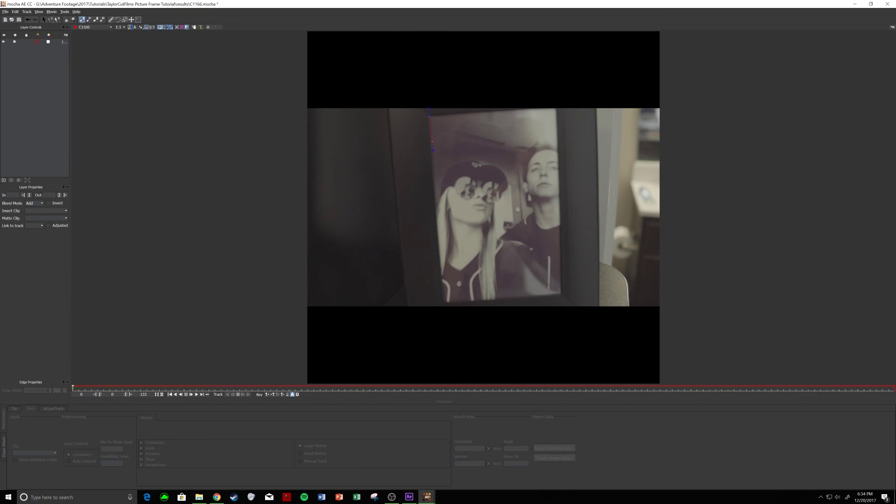
pyautogui.click(444, 309)
pyautogui.click(553, 108)
pyautogui.rightClick(512, 140)
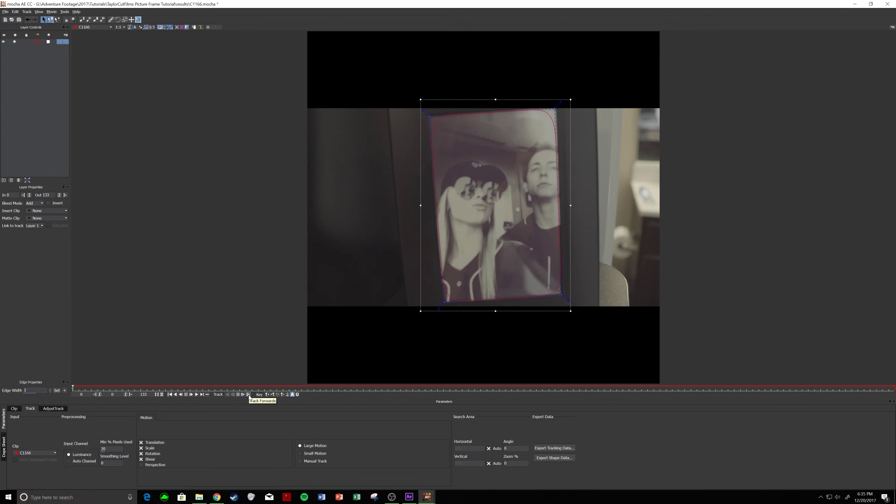
# - Track the photo's spline forward through the whole clip and scrub the timeline to check the track
pyautogui.click(248, 396)
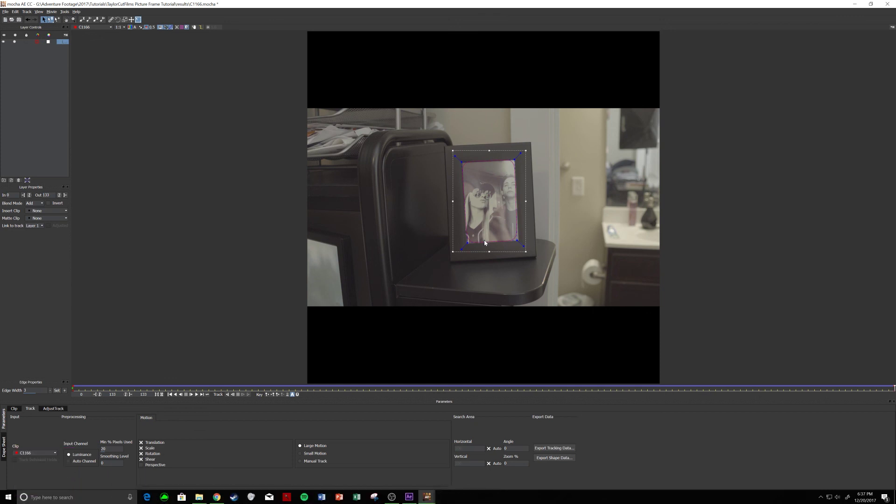
pyautogui.click(134, 388)
pyautogui.moveTo(187, 388); pyautogui.dragTo(283, 388)
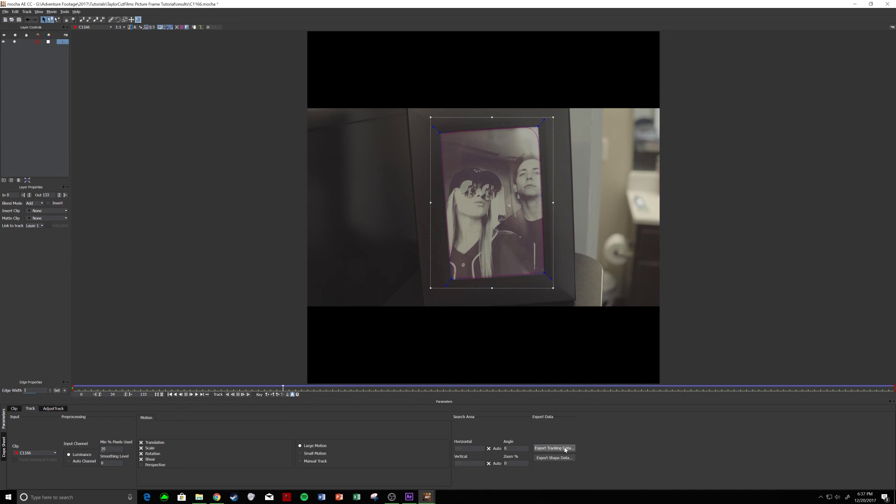
# - Export the tracking data as After Effects Transform Data (position, scale and rotation) and copy it to the clipboard
pyautogui.click(565, 449)
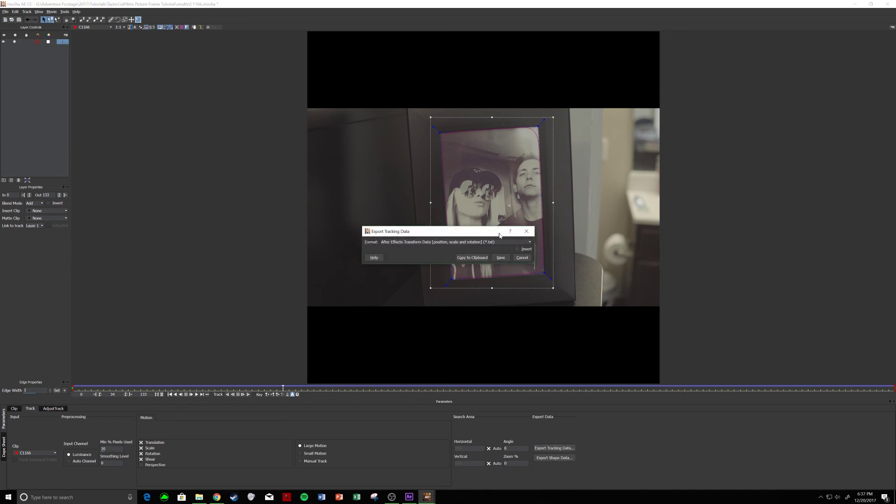
pyautogui.click(530, 244)
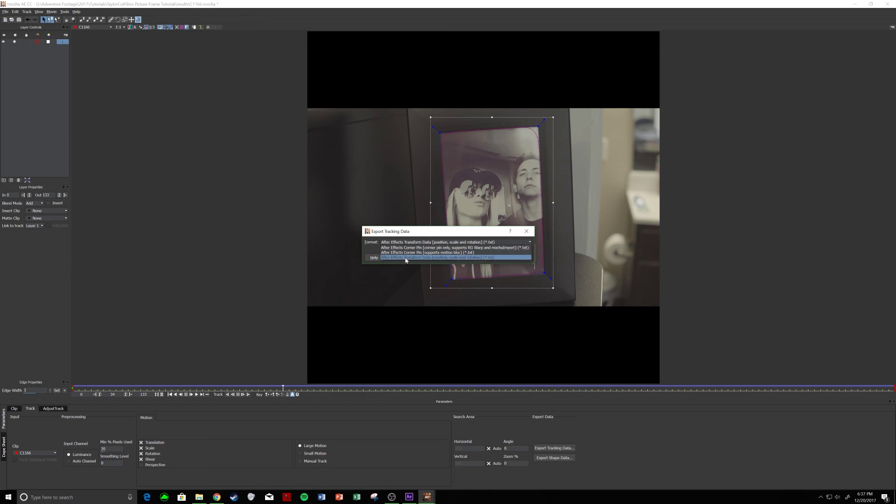
pyautogui.click(406, 257)
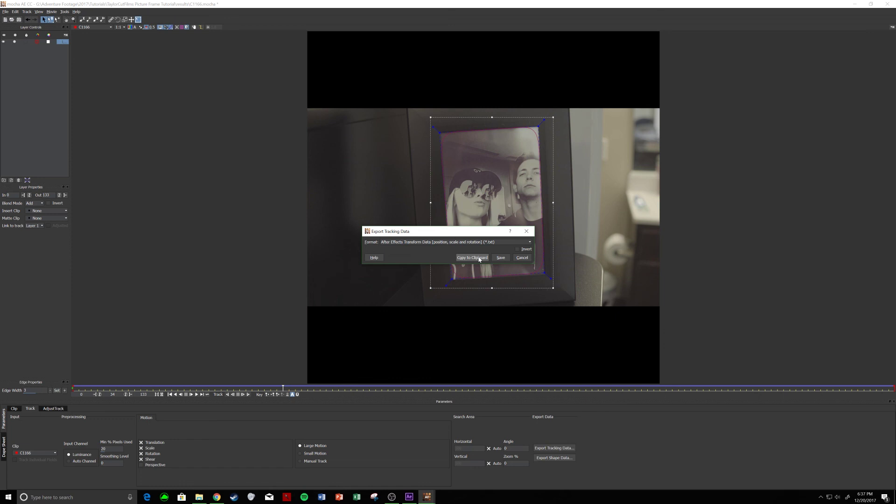
pyautogui.click(472, 258)
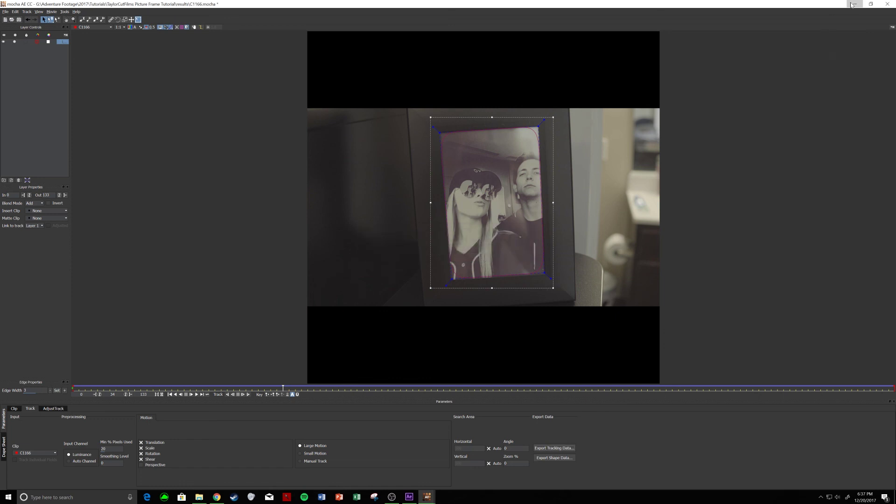
# - Switch to After Effects, add a new null object, and trim its layer so it starts at 0:00:03:19
pyautogui.click(854, 5)
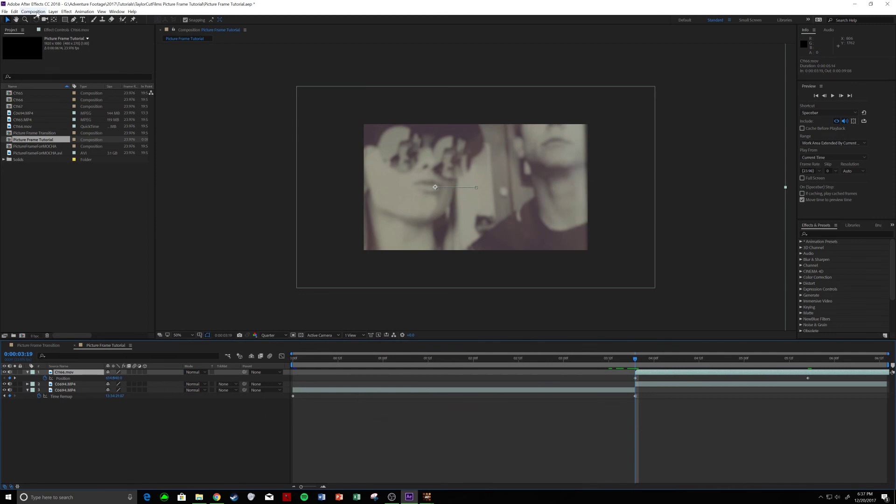
pyautogui.click(53, 11)
pyautogui.moveTo(77, 20)
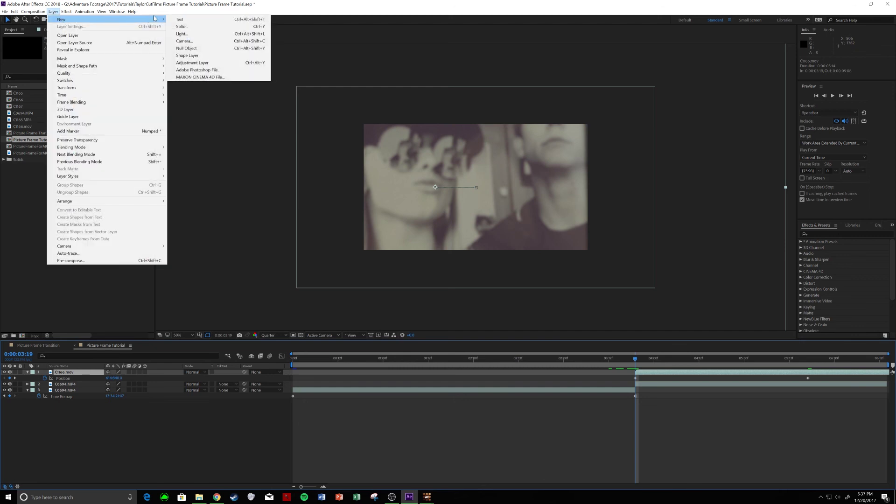
pyautogui.click(189, 48)
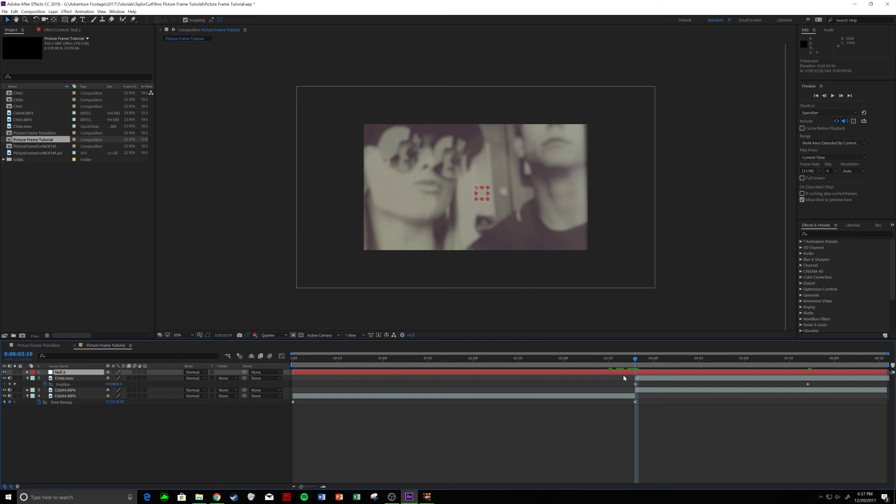
pyautogui.hotkey('ctrl', 'shift', 'd')
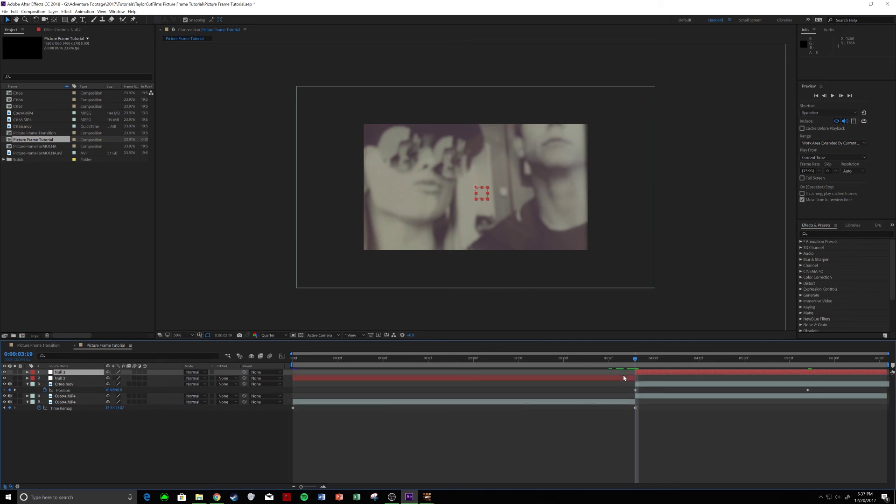
pyautogui.press('Delete')
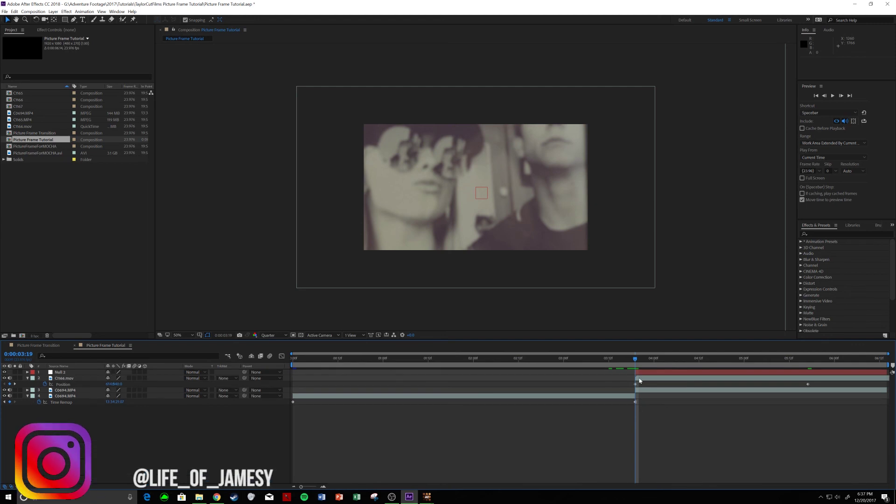
# - Paste the mocha tracking keyframes onto the Null 2 layer at 0:00:03:19
pyautogui.click(640, 380)
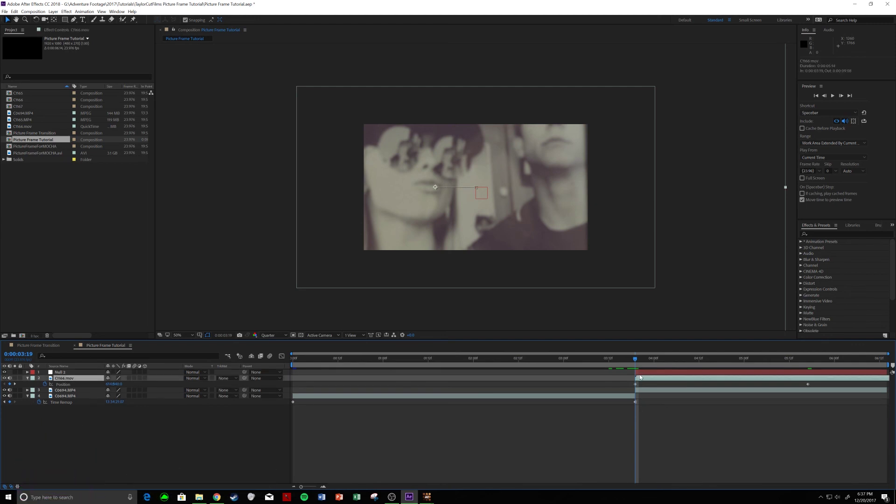
pyautogui.click(640, 373)
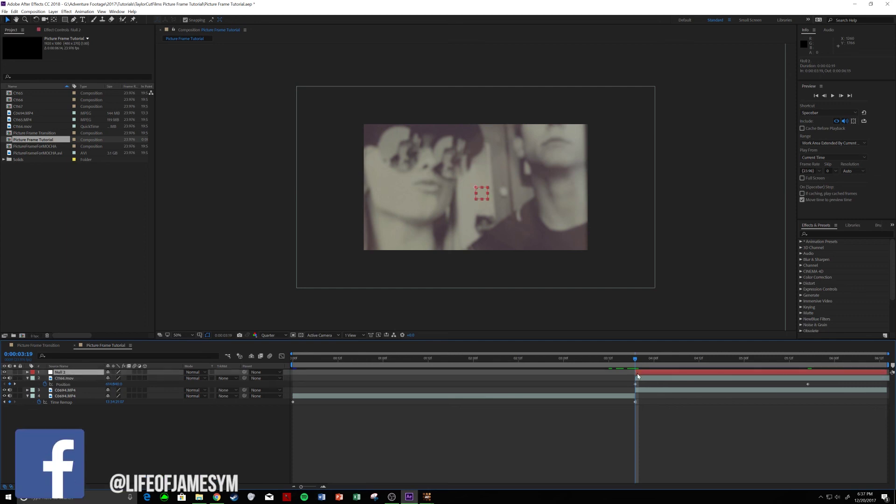
pyautogui.hotkey('ctrl', 'v')
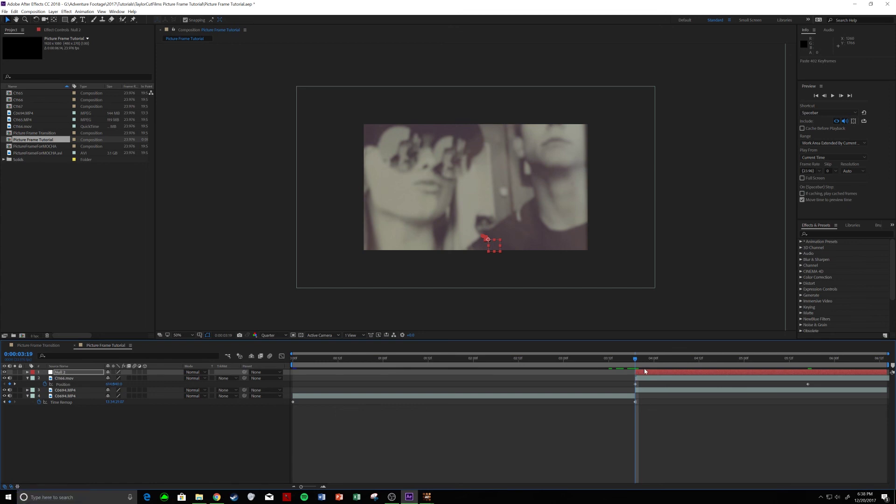
pyautogui.click(643, 371)
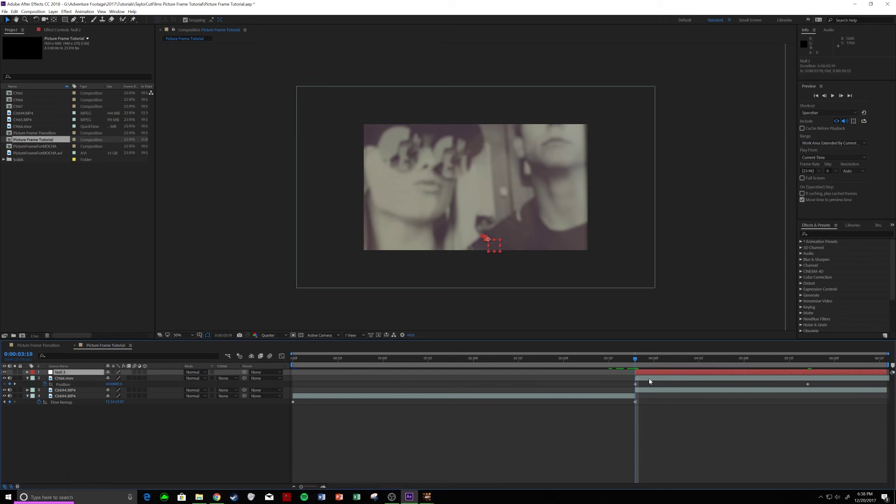
# - Draw a closed four-point Pen mask on the C1166.mov layer around the visible photo at 0:00:03:19
pyautogui.click(540, 360)
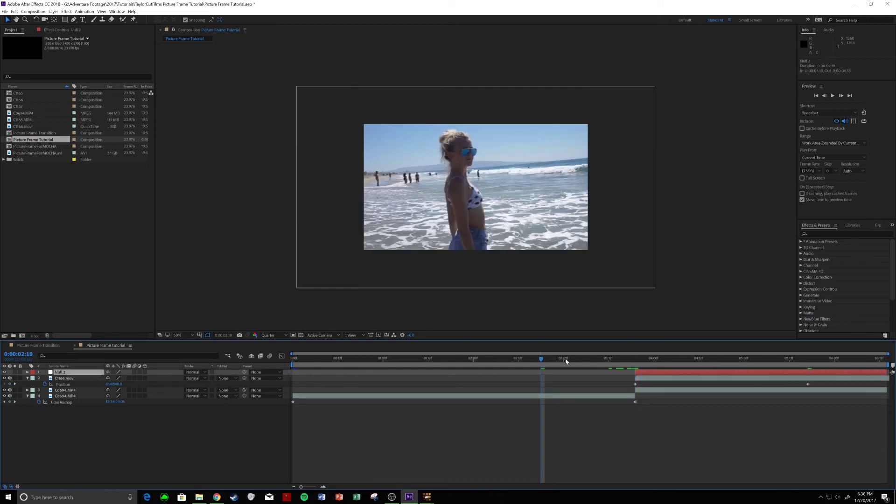
pyautogui.click(643, 361)
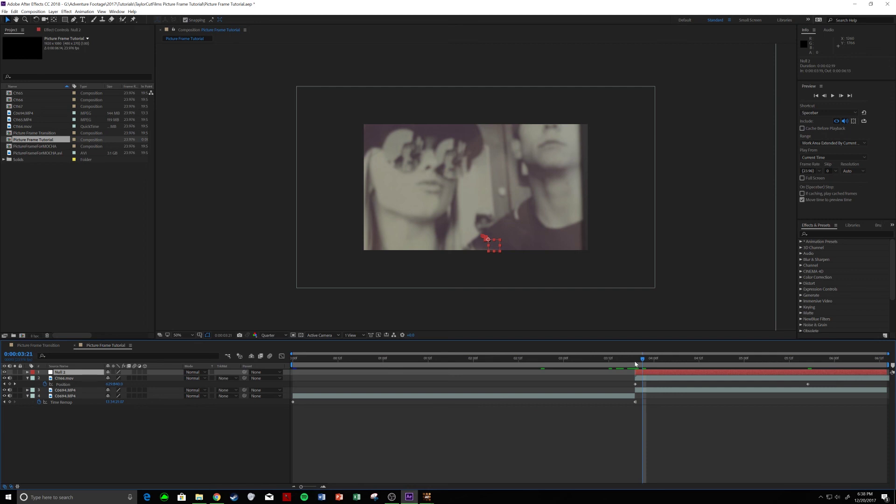
pyautogui.click(636, 364)
pyautogui.click(640, 379)
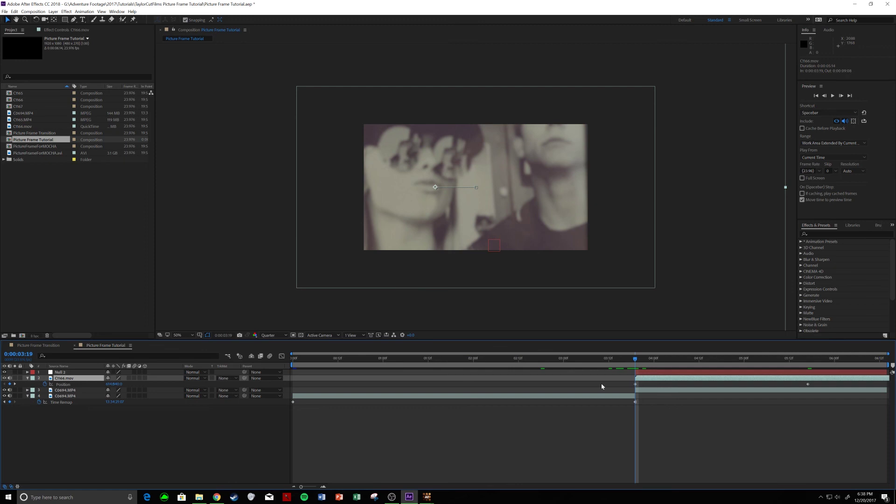
pyautogui.click(75, 20)
pyautogui.click(333, 110)
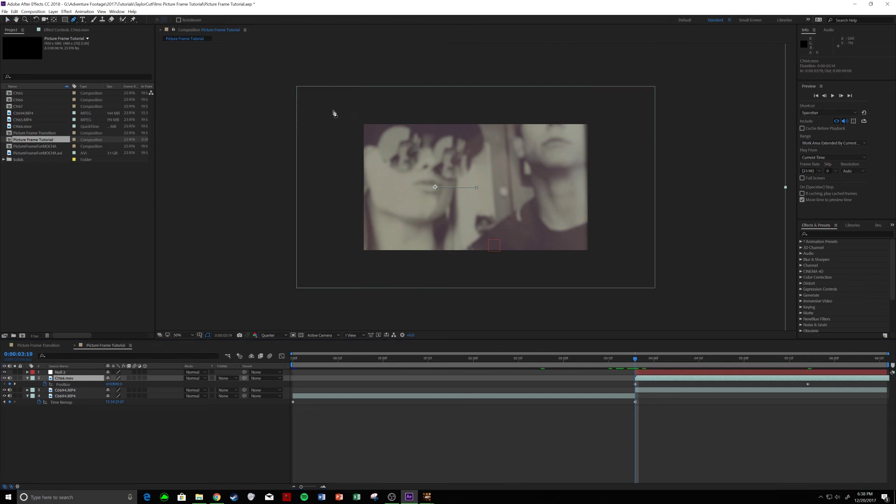
pyautogui.click(349, 270)
pyautogui.click(624, 269)
pyautogui.click(595, 104)
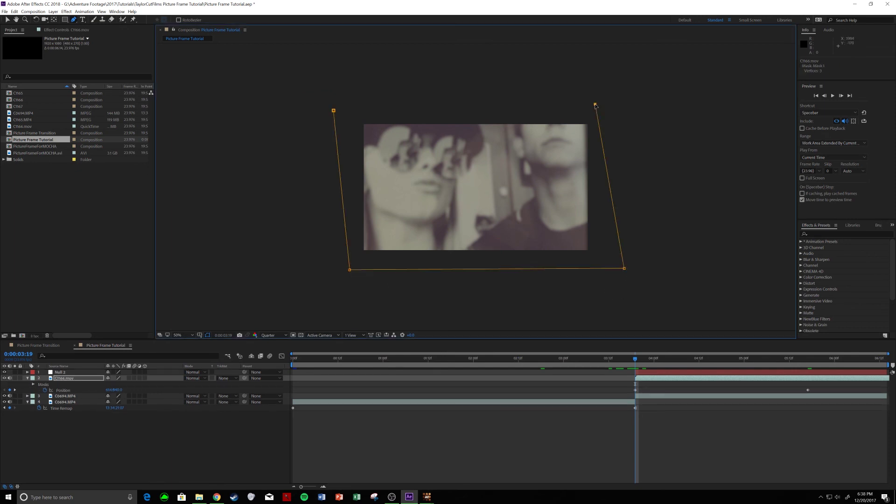
pyautogui.click(333, 111)
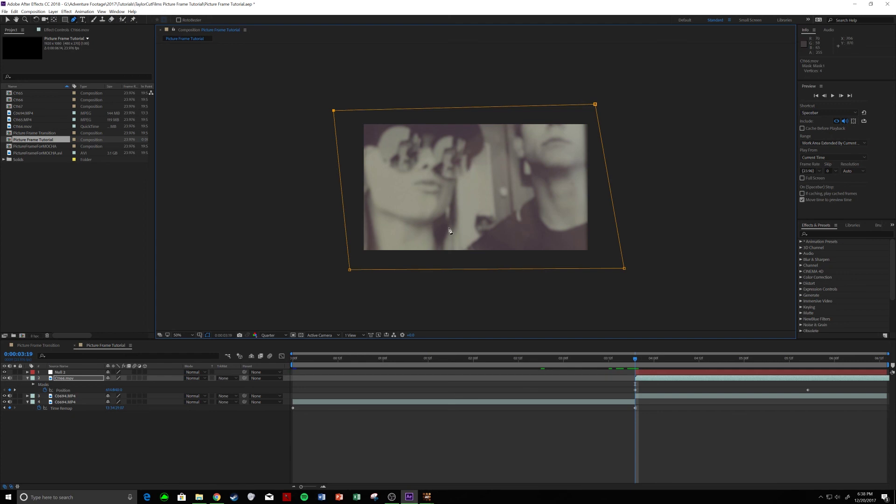
# - At 0:00:03:20, pull the mask's two right-hand corners inward to the right edge of the photo
pyautogui.press('pagedown')
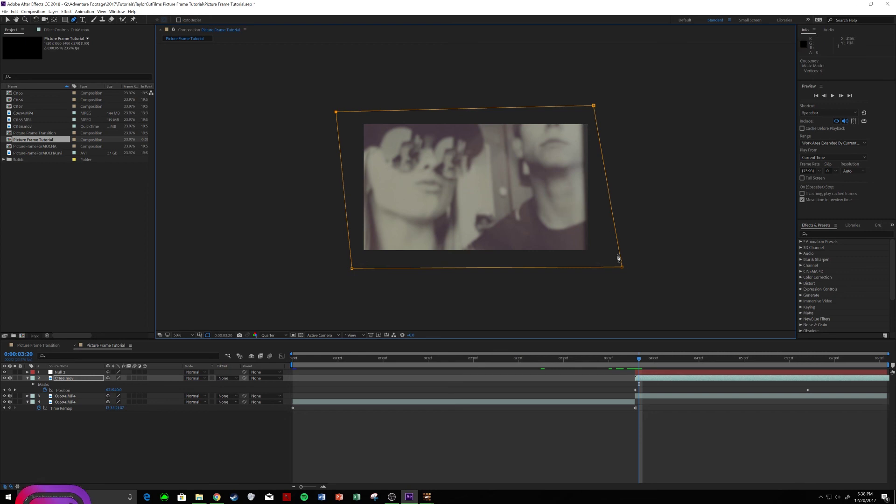
pyautogui.moveTo(621, 267); pyautogui.dragTo(586, 262)
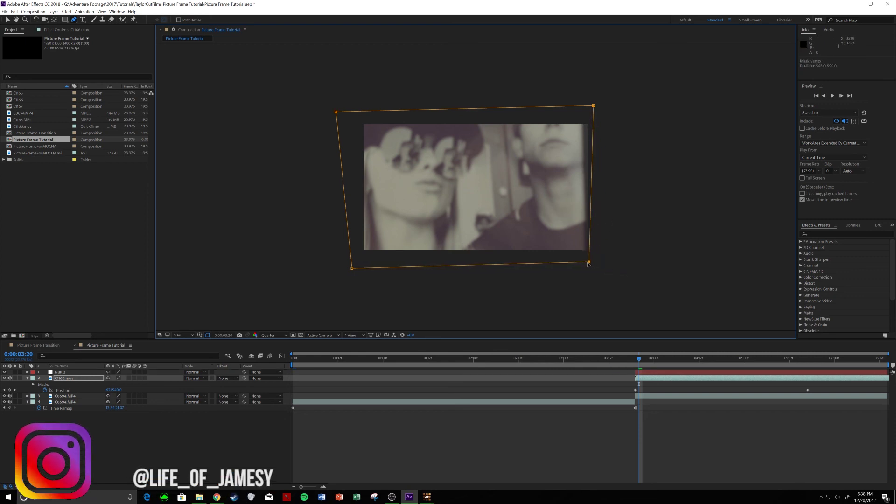
pyautogui.moveTo(593, 106); pyautogui.dragTo(582, 107)
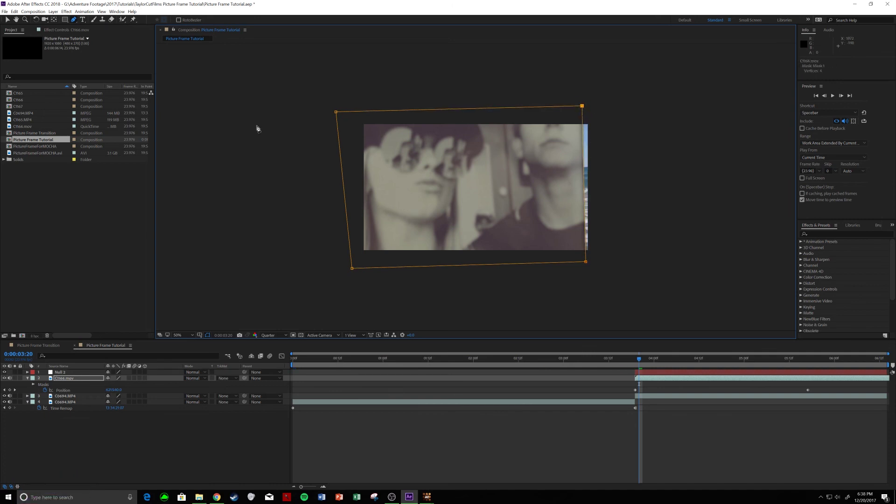
# - Reveal Mask 1 of C1166.mov and enable keyframing of its Mask Path at 0:00:03:20
pyautogui.click(28, 378)
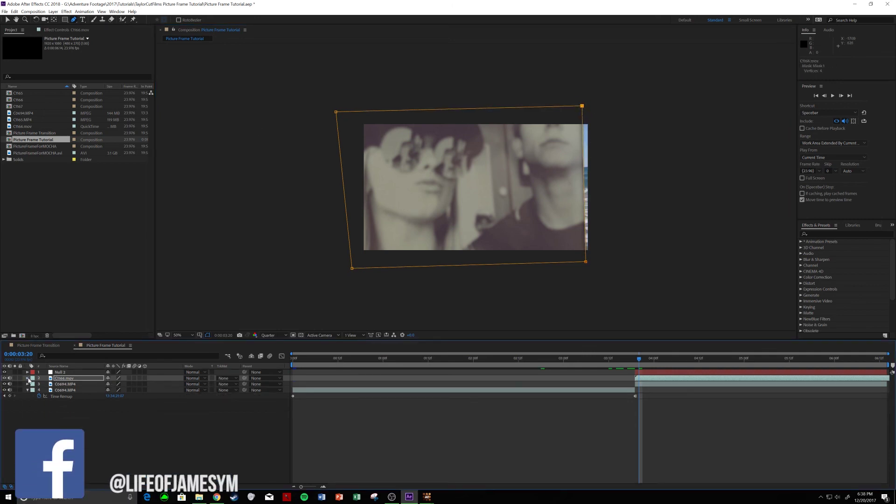
pyautogui.click(28, 378)
pyautogui.click(33, 384)
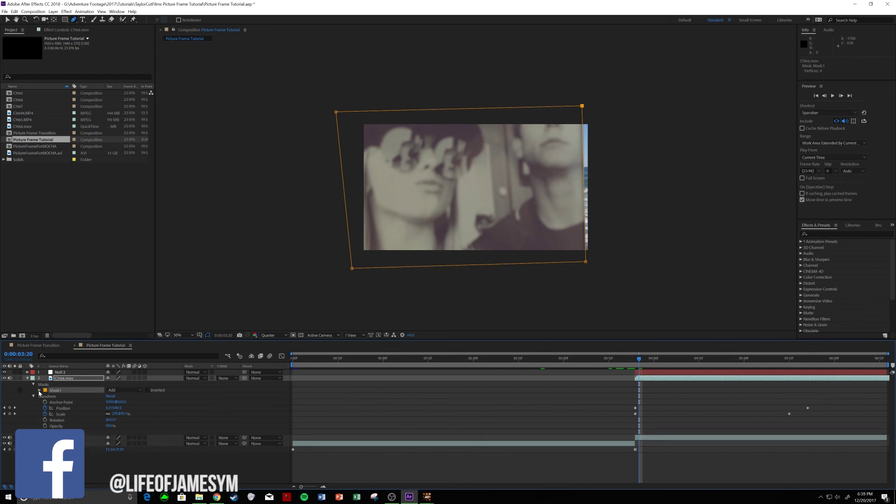
pyautogui.click(40, 390)
pyautogui.click(51, 397)
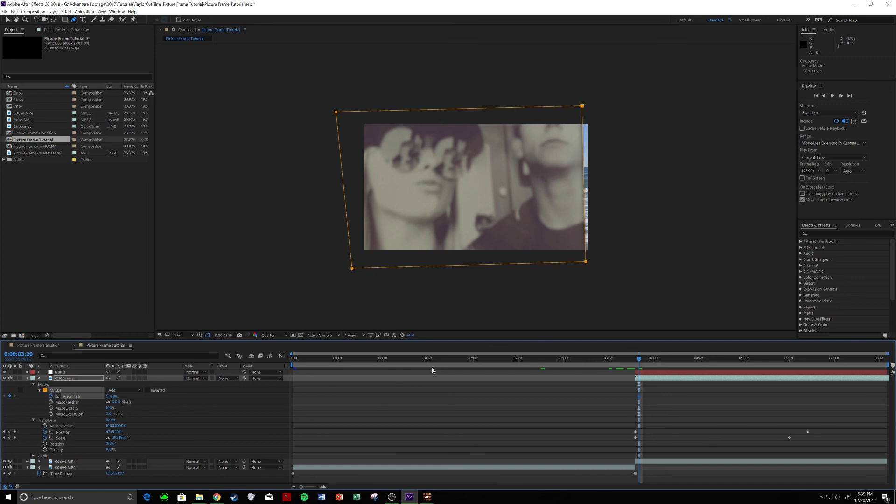
# - Keyframe the Mask Path at 0:00:03:19 by shifting the whole mask rightward until it covers the full composition frame
pyautogui.press('pageup')
pyautogui.moveTo(587, 263); pyautogui.dragTo(603, 268)
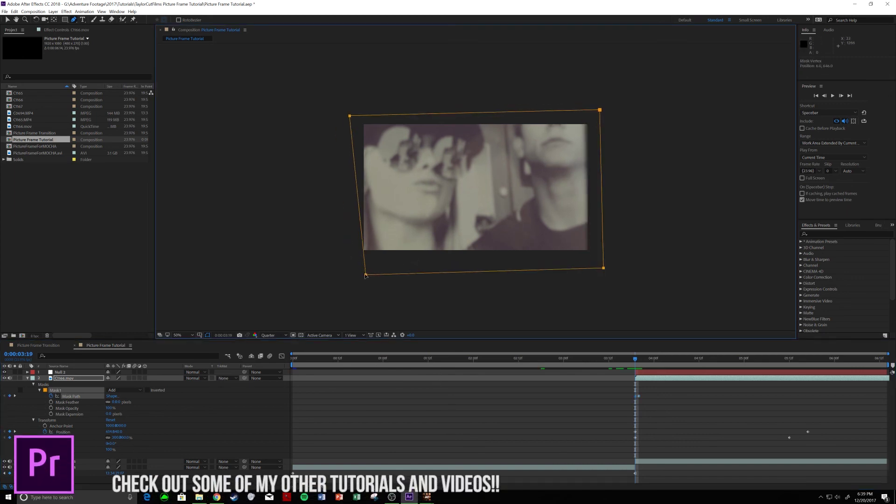
pyautogui.moveTo(366, 275); pyautogui.dragTo(363, 273)
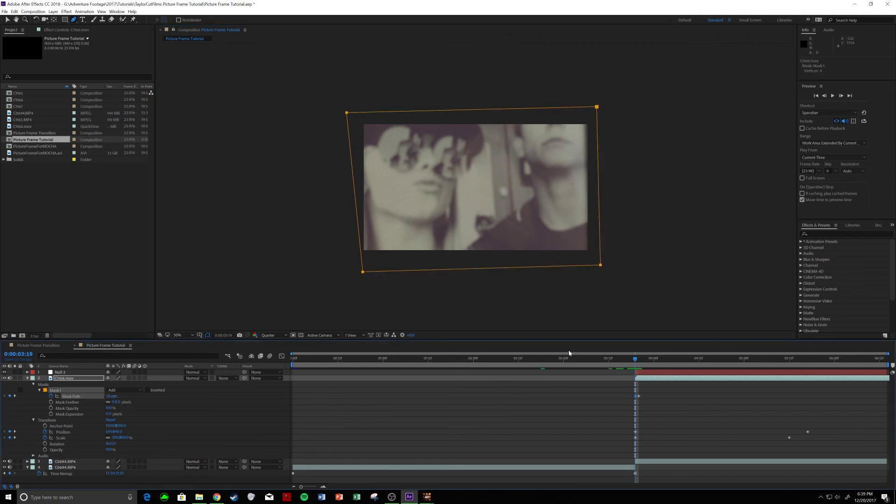
# - Step frame by frame to 0:00:03:23, following the mask against the photo's right edge
pyautogui.press('pagedown')
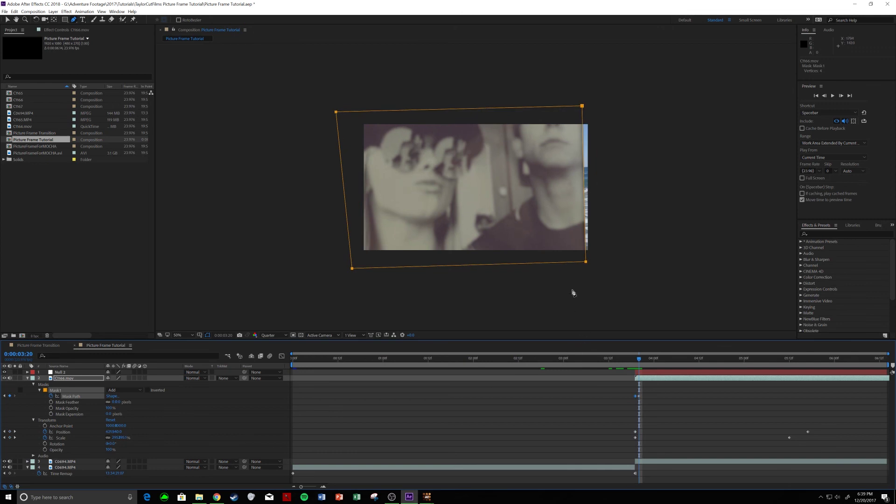
pyautogui.press('pagedown')
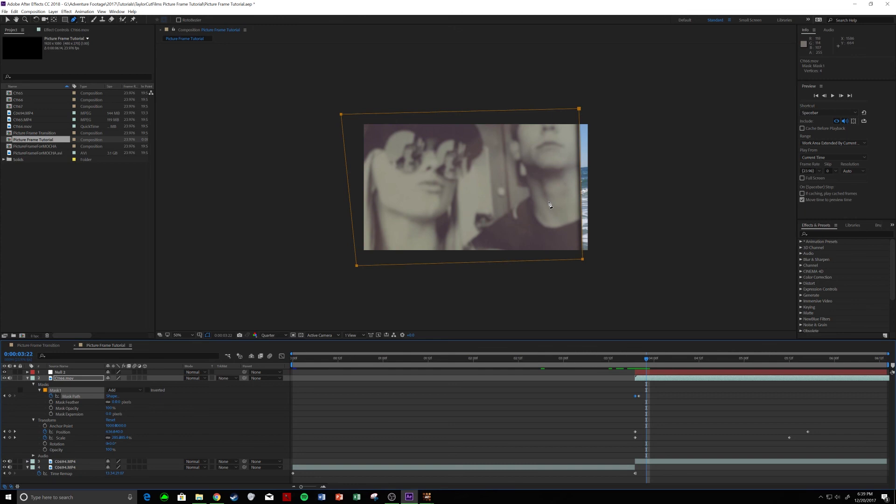
pyautogui.press('pagedown')
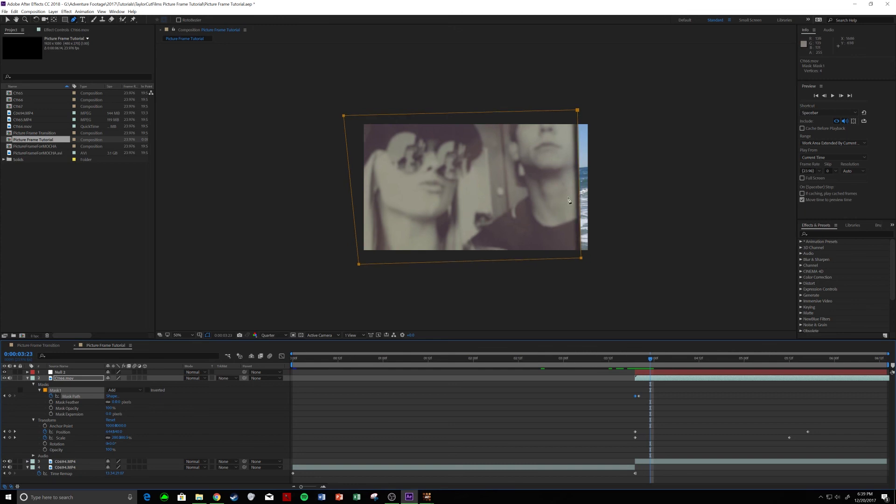
pyautogui.click(581, 259)
pyautogui.click(582, 267)
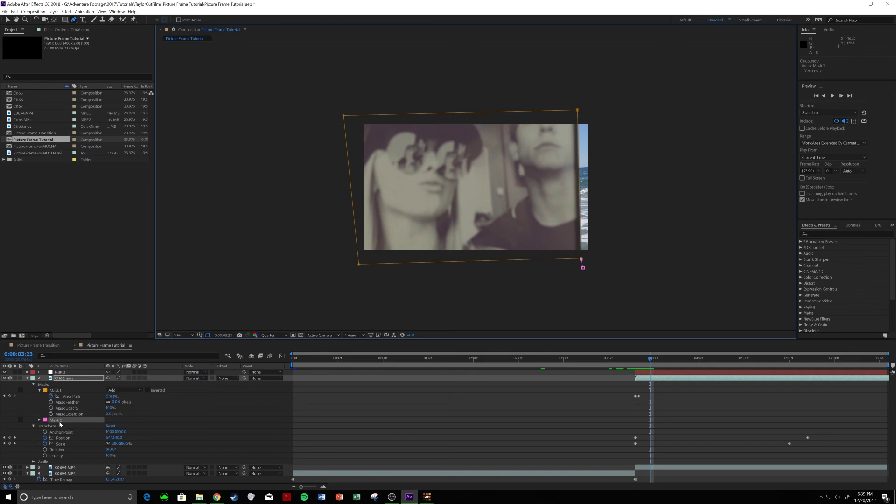
pyautogui.press('Delete')
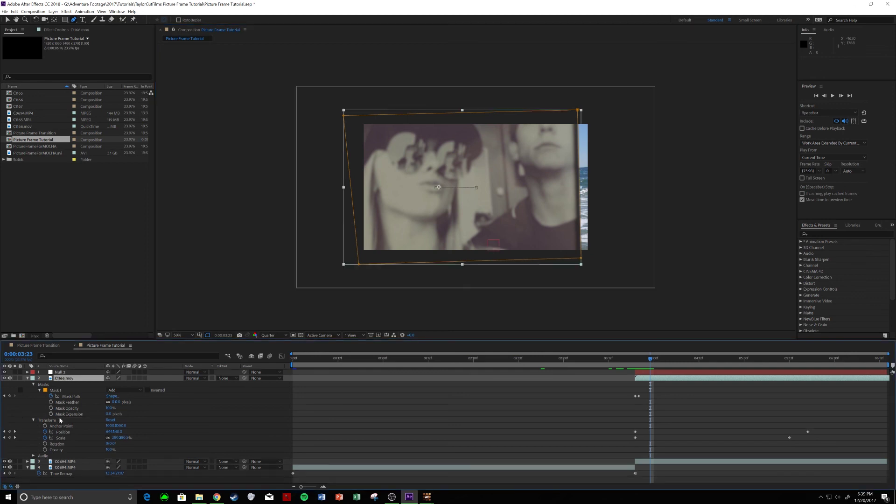
# - Keyframe Mask 1's path at 0:00:03:23 and 0:00:04:01 by nudging the whole mask left onto the photo's right edge
pyautogui.click(58, 391)
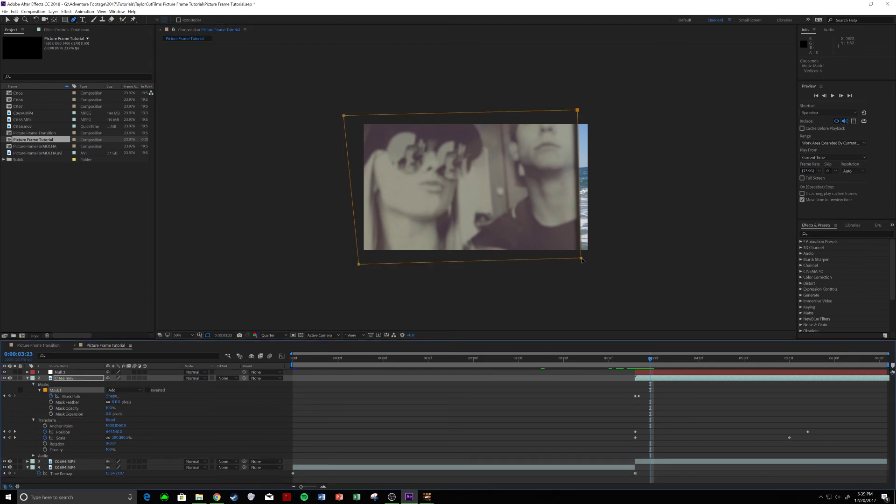
pyautogui.moveTo(581, 258); pyautogui.dragTo(580, 260)
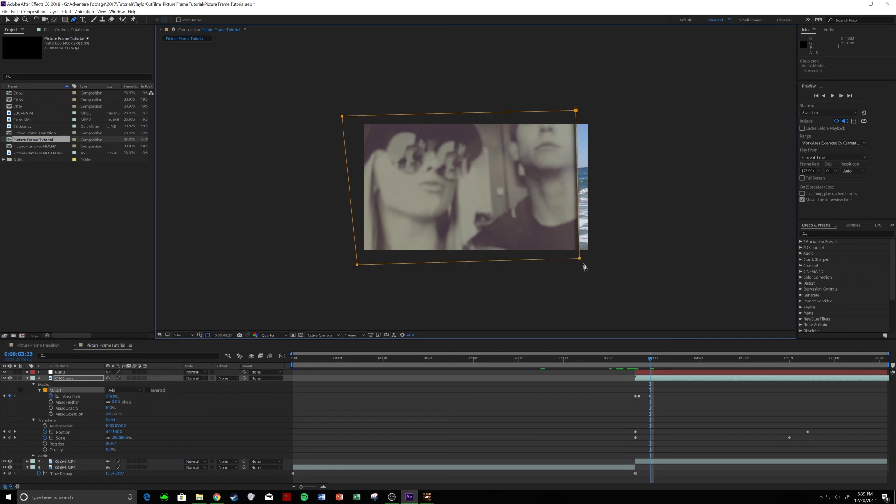
pyautogui.press('pagedown')
pyautogui.press('pagedown')
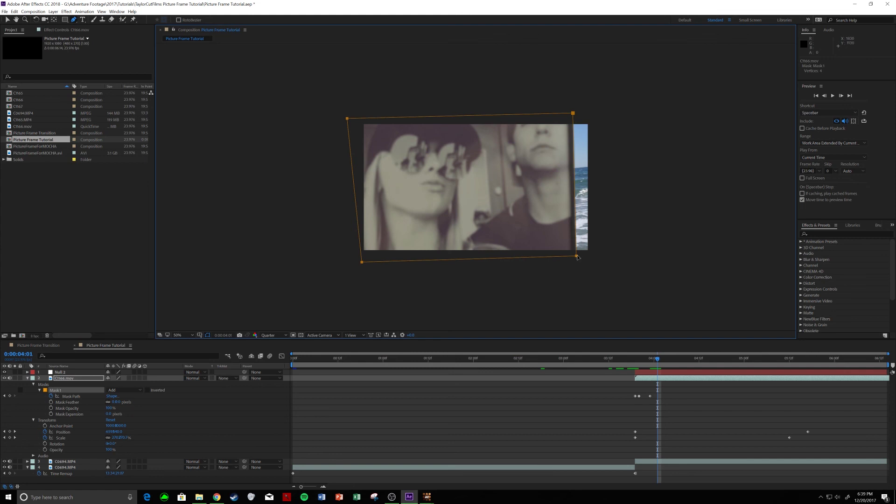
pyautogui.moveTo(577, 256); pyautogui.dragTo(573, 258)
# - At 0:00:04:02, shift the mask left and pull its two left-hand corners inward toward the photo, and advance to 0:00:04:04
pyautogui.press('pagedown')
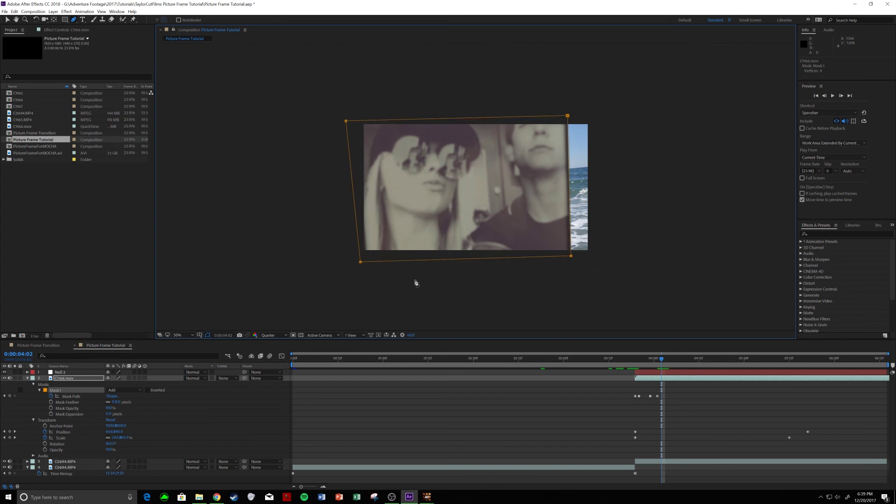
pyautogui.moveTo(570, 256); pyautogui.dragTo(569, 256)
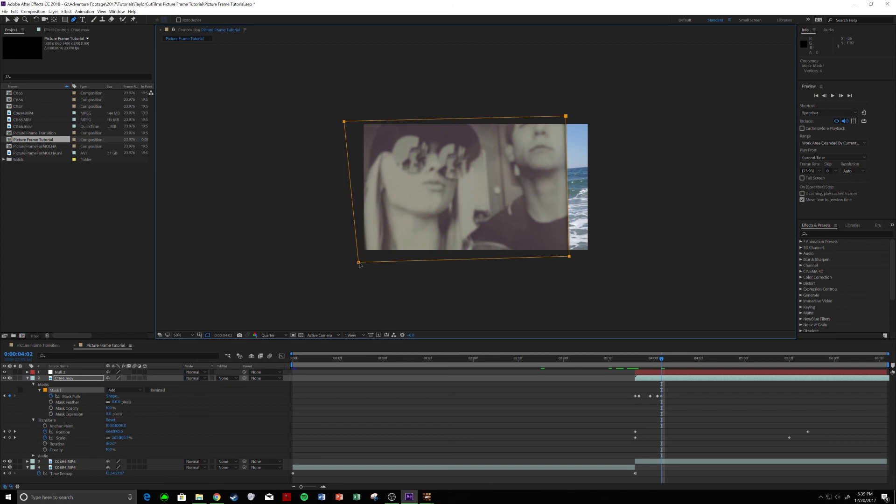
pyautogui.moveTo(359, 265); pyautogui.dragTo(367, 257)
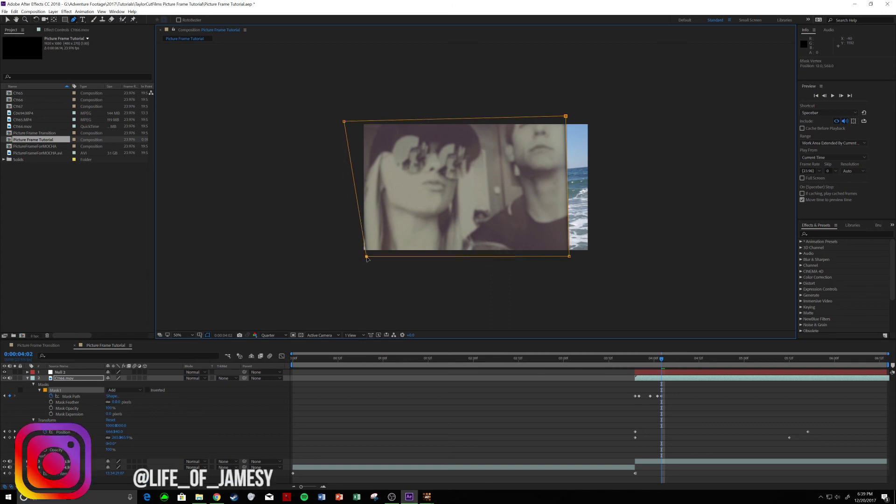
pyautogui.moveTo(345, 121); pyautogui.dragTo(350, 119)
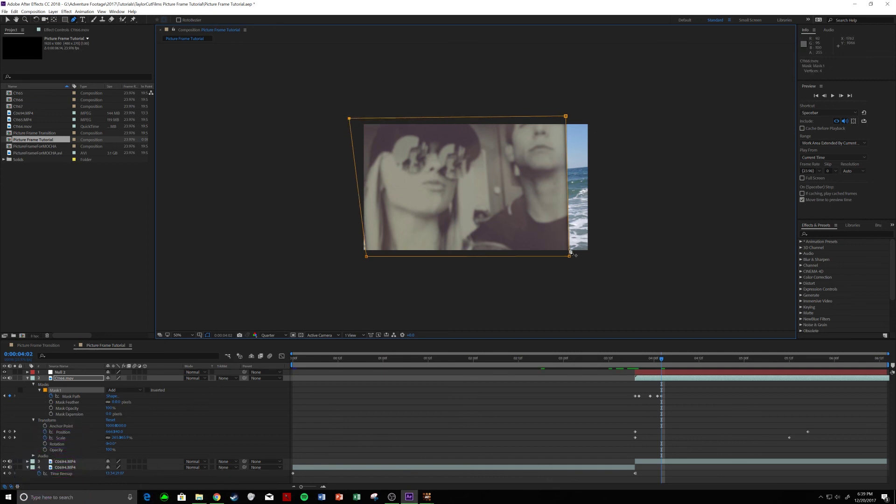
pyautogui.press('pagedown')
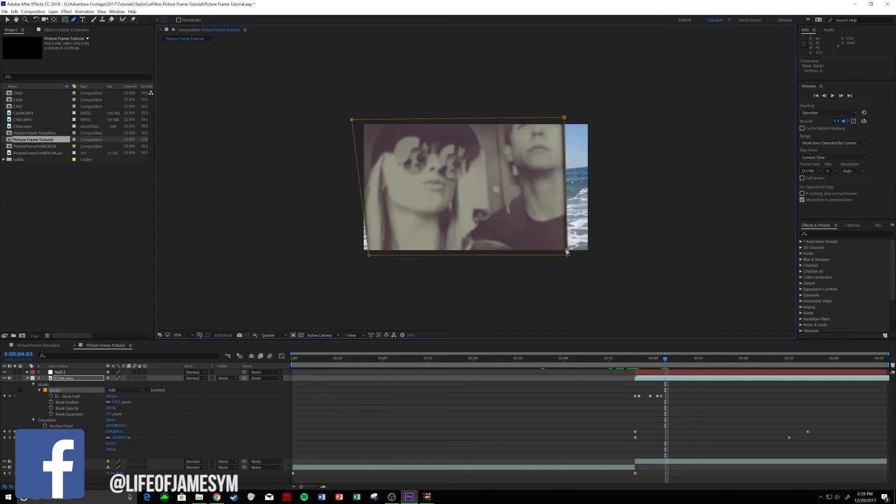
pyautogui.press('pagedown')
pyautogui.click(552, 236)
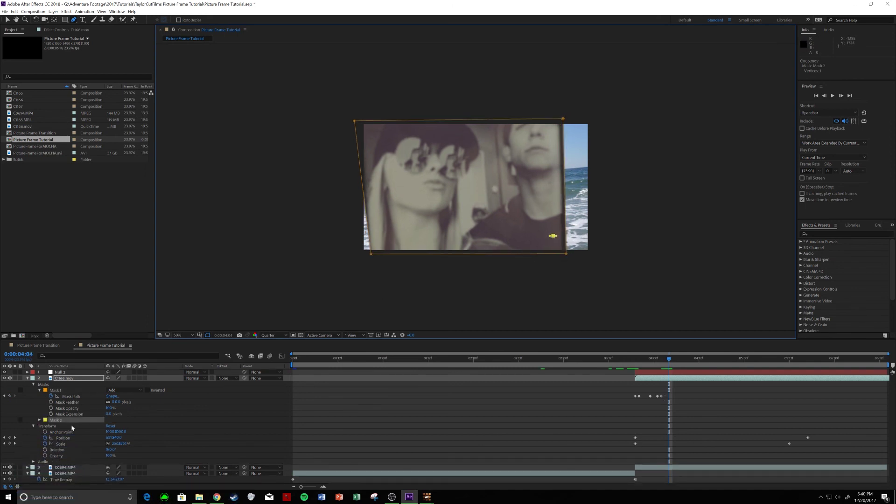
pyautogui.click(59, 421)
pyautogui.press('Delete')
# - At 0:00:04:04, extend Mask 1's lower-right corner downward and its upper-right corner upward along the photo's right edge
pyautogui.click(56, 391)
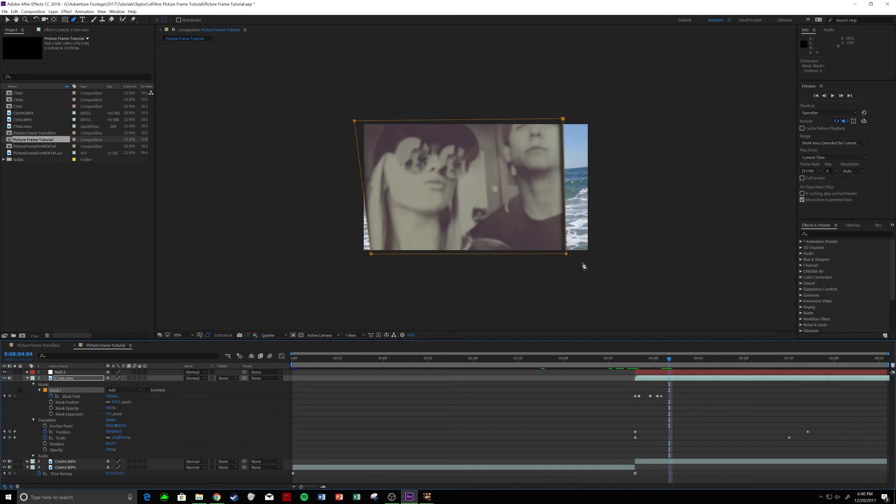
pyautogui.moveTo(567, 254); pyautogui.dragTo(566, 273)
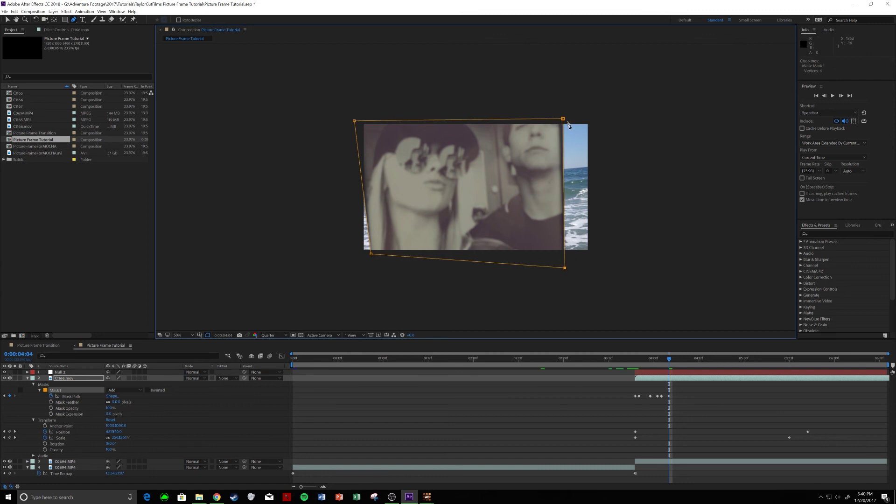
pyautogui.moveTo(563, 119); pyautogui.dragTo(559, 108)
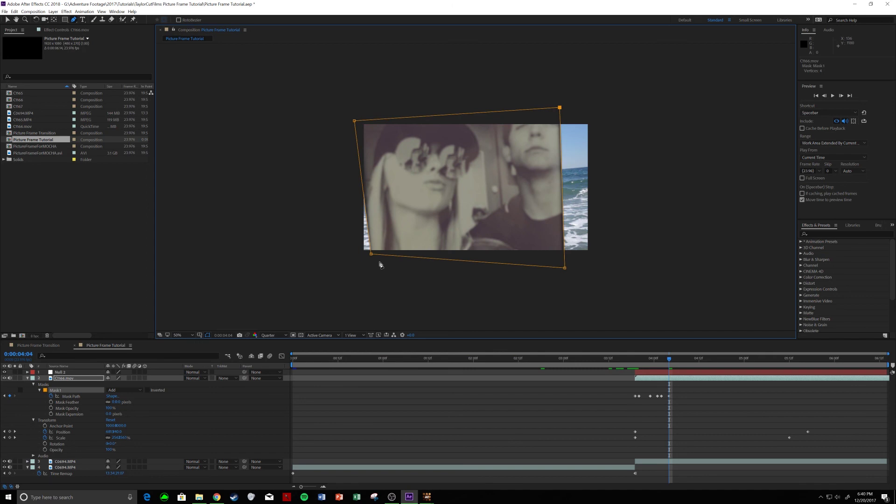
# - At 0:00:04:06, adjust all four corners of Mask 1 to follow the photo's left and right edges
pyautogui.press('pagedown')
pyautogui.press('pagedown')
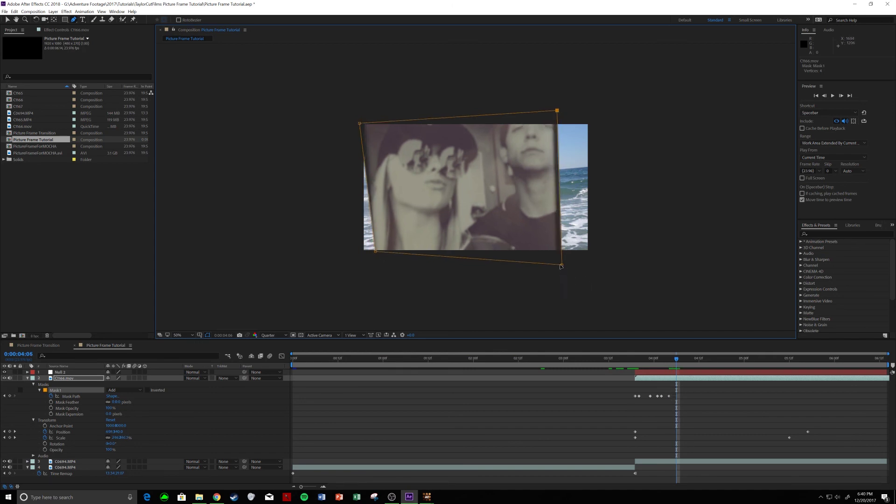
pyautogui.moveTo(562, 267); pyautogui.dragTo(560, 267)
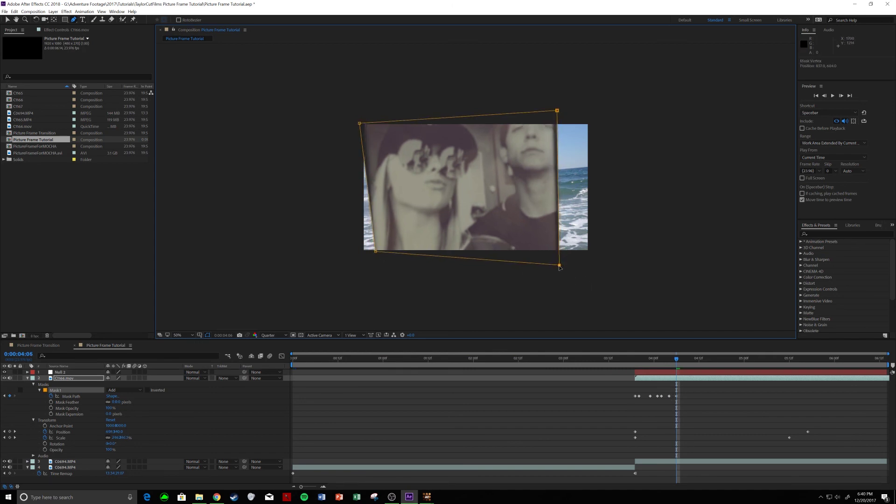
pyautogui.moveTo(557, 112); pyautogui.dragTo(555, 111)
pyautogui.moveTo(359, 124); pyautogui.dragTo(362, 117)
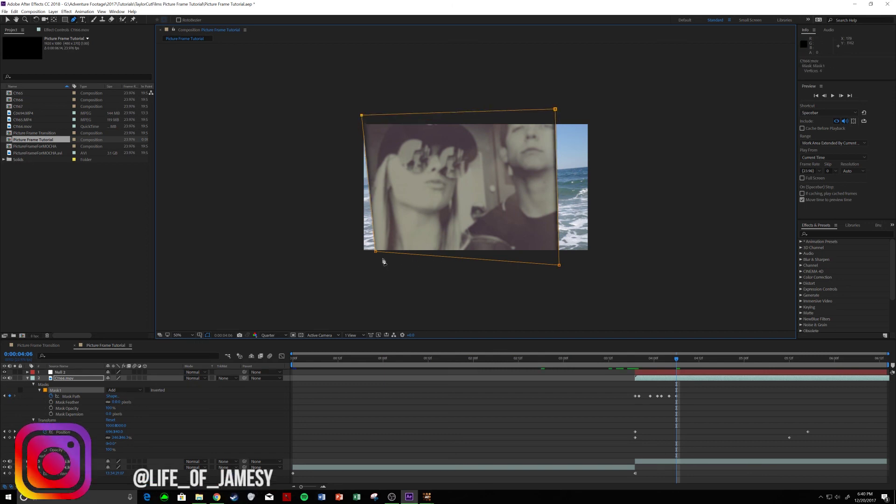
pyautogui.moveTo(377, 254); pyautogui.dragTo(376, 259)
# - Advance past 0:00:04:06 in small intervals, keyframing the mask's upper-left and lower-left corners onto the photo's left edge
pyautogui.press('pagedown')
pyautogui.moveTo(365, 118); pyautogui.dragTo(369, 115)
pyautogui.press('pagedown')
pyautogui.press('pagedown')
pyautogui.press('pagedown')
pyautogui.press('pagedown')
pyautogui.press('pagedown')
pyautogui.press('pagedown')
pyautogui.press('pagedown')
pyautogui.press('pagedown')
pyautogui.moveTo(398, 263); pyautogui.dragTo(410, 264)
# - Keep advancing and keyframe the mask's upper-left corner and both right-hand corners to fit the shrinking photo
pyautogui.press('pagedown')
pyautogui.press('pagedown')
pyautogui.press('pagedown')
pyautogui.press('pagedown')
pyautogui.press('pagedown')
pyautogui.press('pagedown')
pyautogui.moveTo(403, 115); pyautogui.dragTo(408, 113)
pyautogui.press('pagedown')
pyautogui.press('pagedown')
pyautogui.press('pagedown')
pyautogui.press('pagedown')
pyautogui.press('pagedown')
pyautogui.moveTo(527, 259); pyautogui.dragTo(524, 266)
pyautogui.moveTo(522, 116)
pyautogui.mouseDown()
pyautogui.moveTo(518, 107)
pyautogui.moveTo(511, 126)
pyautogui.mouseUp()
# - Advance in larger frame intervals, pulling the mask's lower-left and upper-left corners inward to match the smaller photo
pyautogui.press('pagedown')
pyautogui.press('pagedown')
pyautogui.press('pagedown')
pyautogui.press('pagedown')
pyautogui.press('pagedown')
pyautogui.press('pagedown')
pyautogui.press('pagedown')
pyautogui.press('pagedown')
pyautogui.moveTo(443, 241); pyautogui.dragTo(451, 233)
pyautogui.press('pagedown')
pyautogui.press('pagedown')
pyautogui.press('pagedown')
pyautogui.press('pagedown')
pyautogui.press('pagedown')
pyautogui.press('pagedown')
pyautogui.press('pagedown')
pyautogui.press('pagedown')
pyautogui.press('pagedown')
pyautogui.moveTo(446, 138); pyautogui.dragTo(451, 147)
# - Finish the Mask Path animation at 0:00:06:10 by fitting the mask's lower-left corner to the photo
pyautogui.press('pagedown')
pyautogui.press('pagedown')
pyautogui.press('pagedown')
pyautogui.press('pagedown')
pyautogui.press('pagedown')
pyautogui.press('pagedown')
pyautogui.press('pagedown')
pyautogui.press('pagedown')
pyautogui.press('pagedown')
pyautogui.press('pagedown')
pyautogui.press('pagedown')
pyautogui.press('pagedown')
pyautogui.press('pagedown')
pyautogui.press('pagedown')
pyautogui.moveTo(456, 227); pyautogui.dragTo(455, 224)
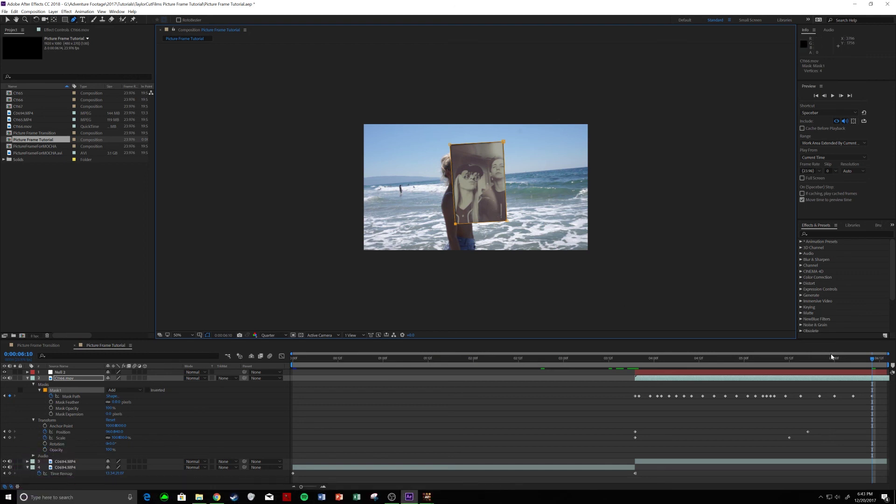
# - At 0:00:05:10, enable keyframing of Mask 1's feather, enter 10 pixels and fine-tune the amount
pyautogui.moveTo(874, 361); pyautogui.dragTo(783, 372)
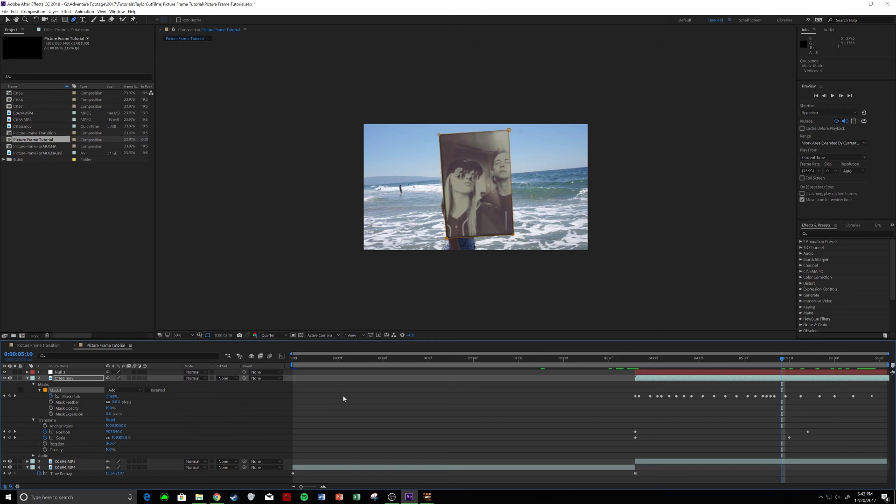
pyautogui.click(52, 403)
pyautogui.click(118, 401)
pyautogui.write('10')
pyautogui.press('Return')
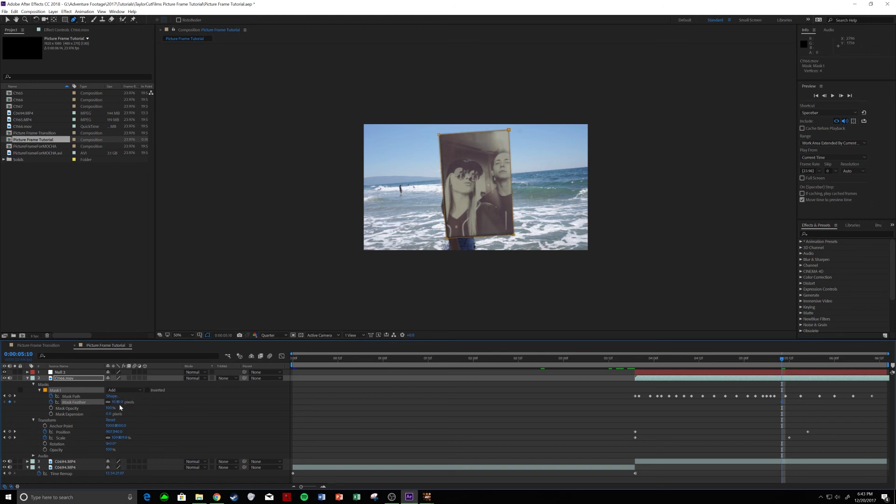
pyautogui.moveTo(120, 402); pyautogui.dragTo(122, 406)
# - Invert Mask 1 and scrub from 0:00:03:15 to 0:00:06:03 to review the beach clip inside the picture frame
pyautogui.click(148, 389)
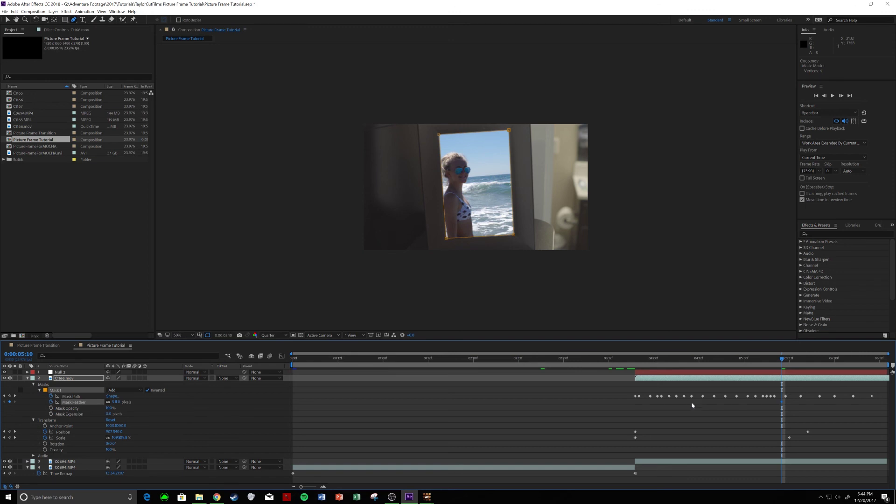
pyautogui.click(624, 360)
pyautogui.click(590, 360)
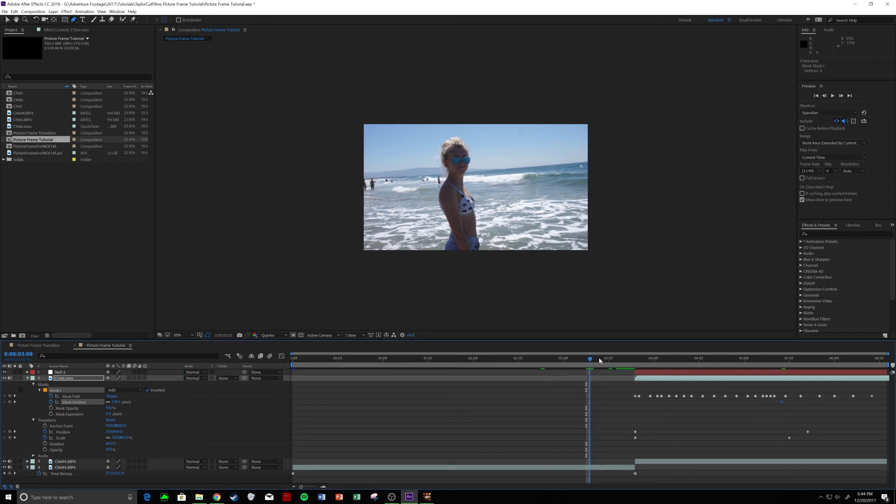
pyautogui.click(620, 360)
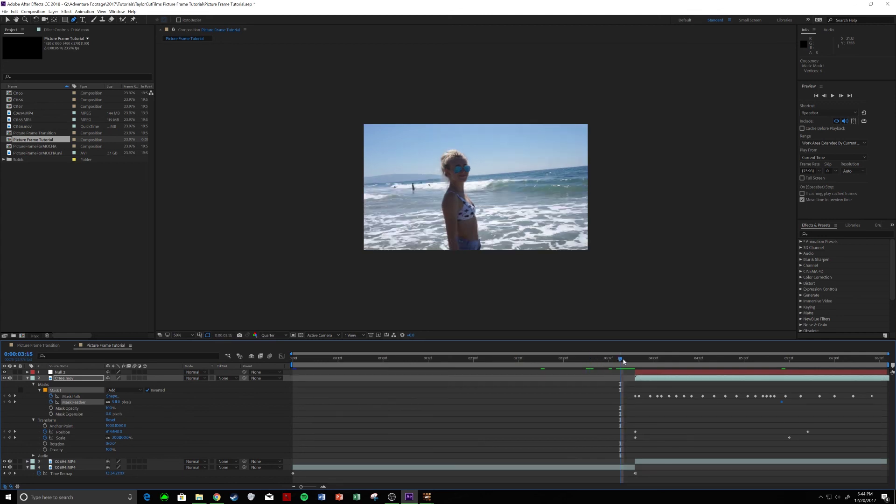
pyautogui.moveTo(624, 362); pyautogui.dragTo(846, 369)
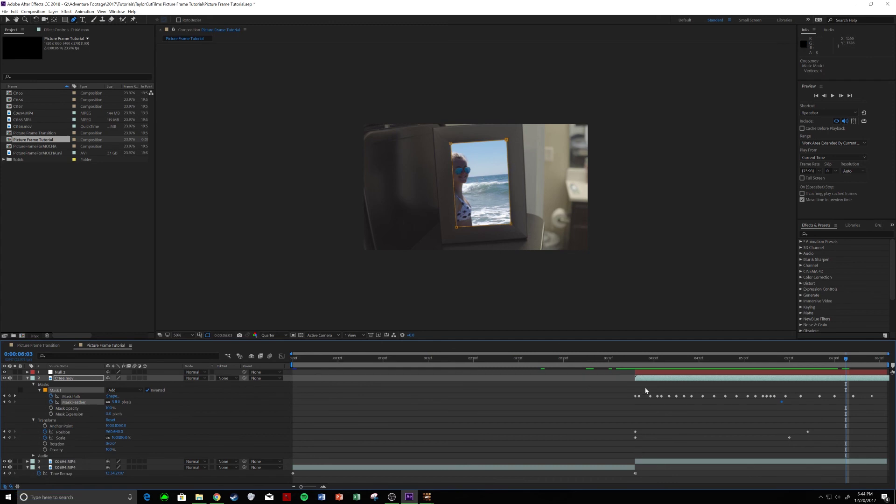
# - Parent the C0694.MP4 layer that starts at the transition to Null 2 and scrub from 0:00:03:19 to check its motion
pyautogui.click(647, 373)
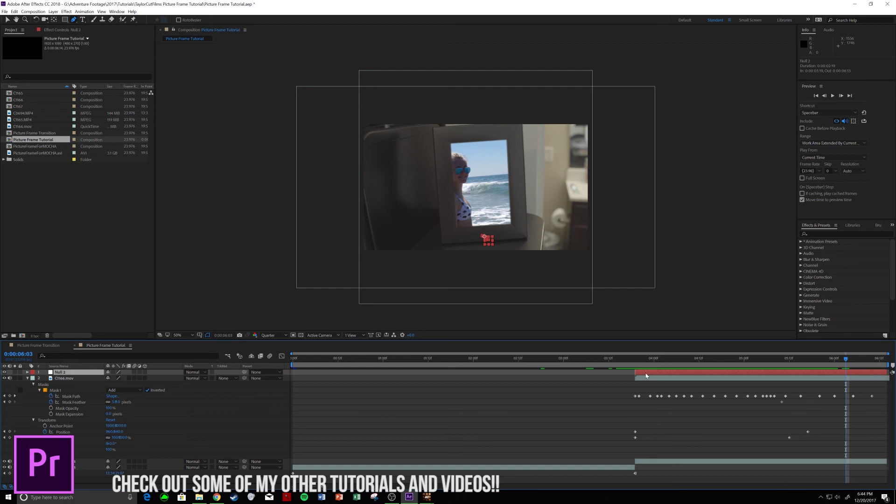
pyautogui.click(642, 462)
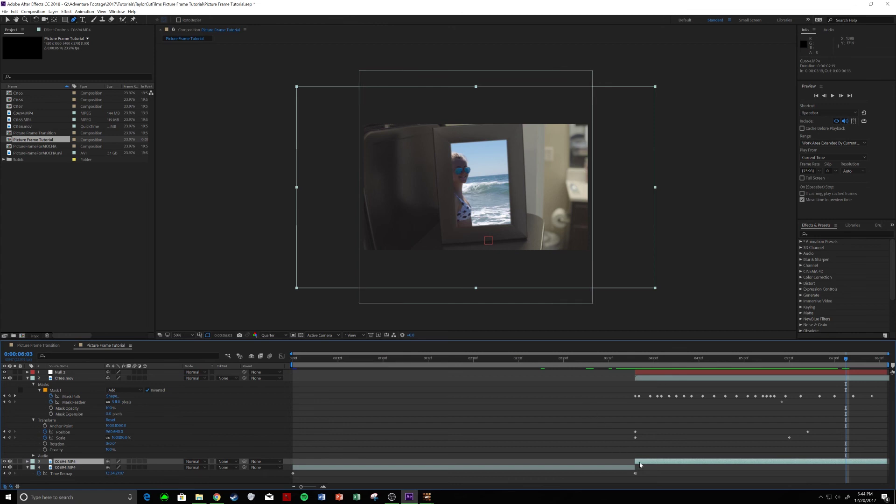
pyautogui.click(273, 462)
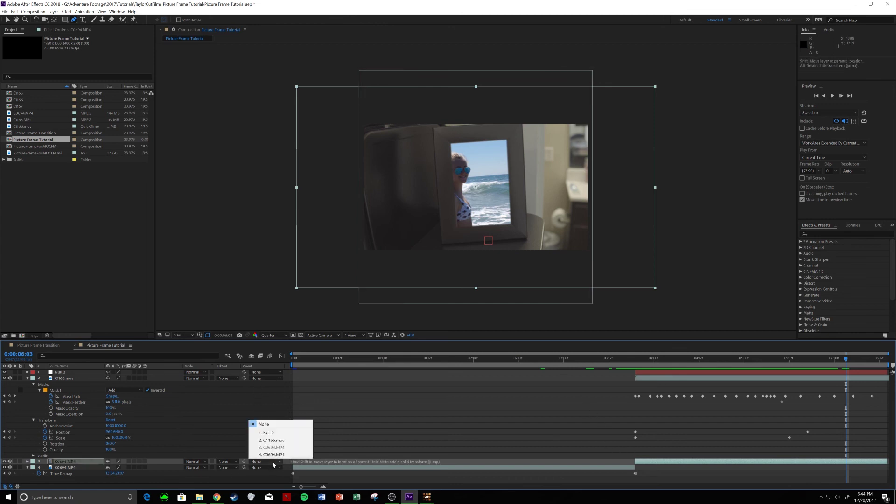
pyautogui.click(272, 433)
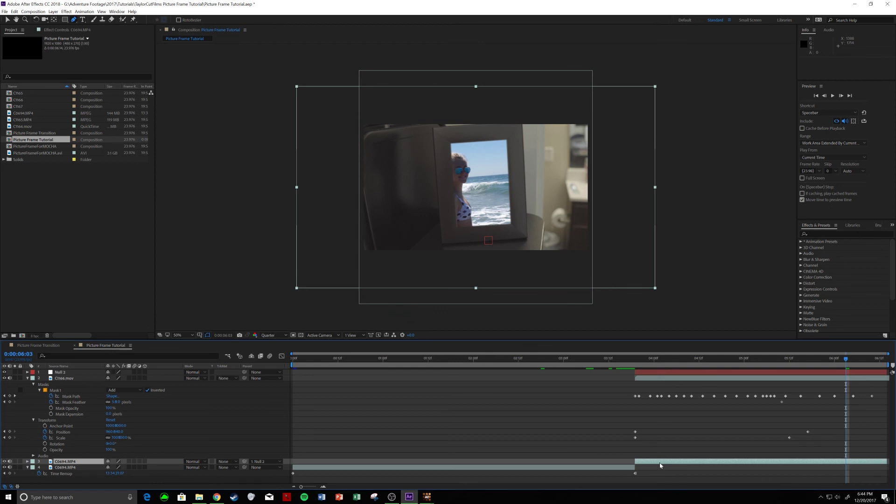
pyautogui.click(636, 361)
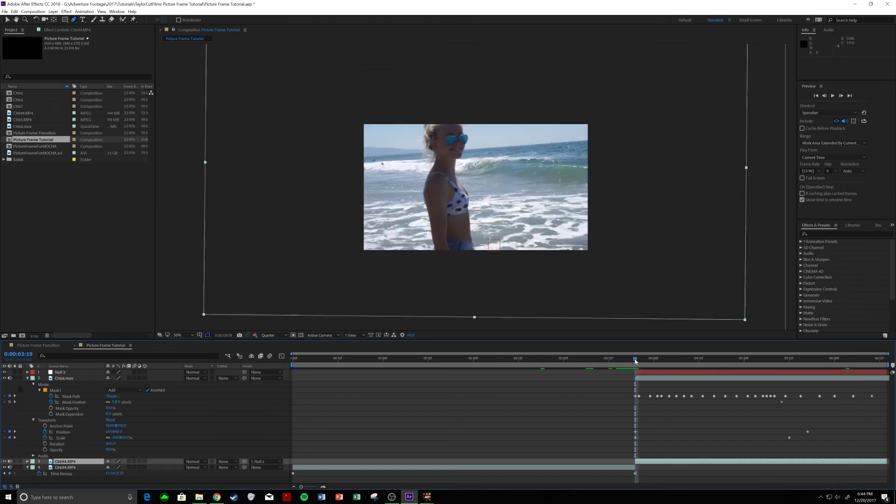
pyautogui.moveTo(638, 361); pyautogui.dragTo(836, 358)
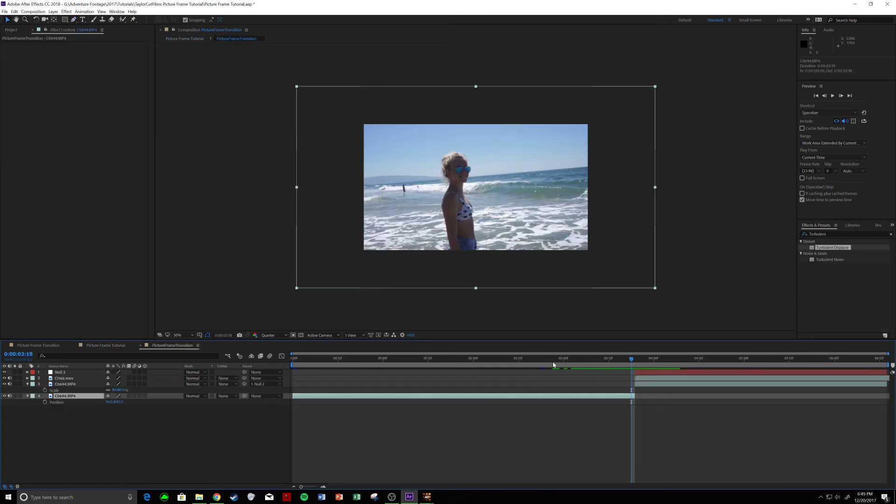
# - In the PictureFrameTransition composition, show the Scale property of both C0694.MP4 layers at 0:00:03:18
pyautogui.moveTo(630, 360); pyautogui.dragTo(631, 359)
pyautogui.click(61, 384)
pyautogui.press('s')
pyautogui.click(64, 391)
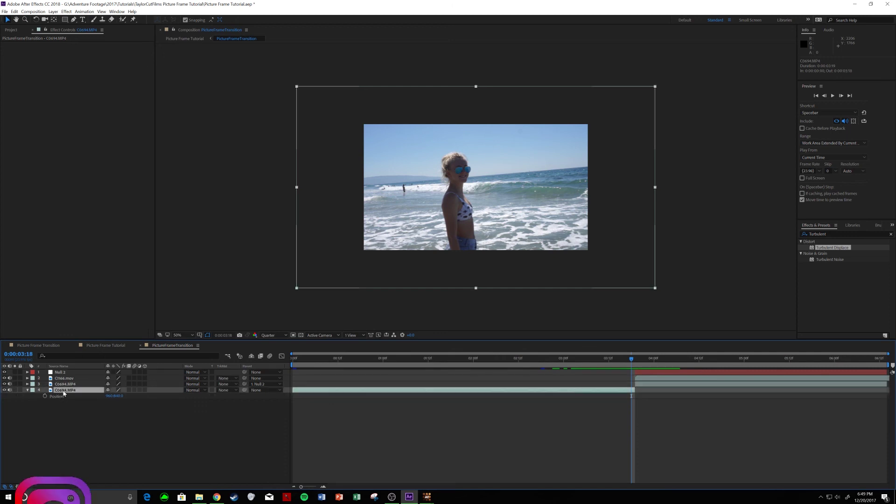
pyautogui.press('s')
pyautogui.click(29, 386)
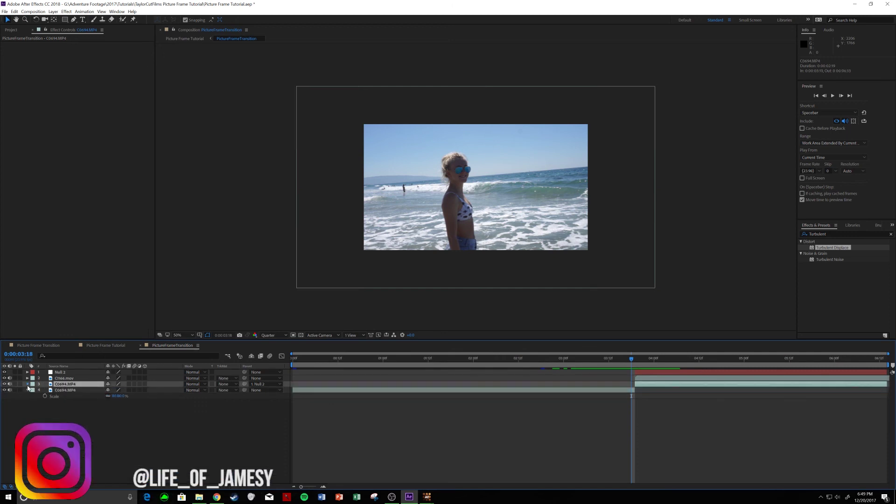
pyautogui.press('s')
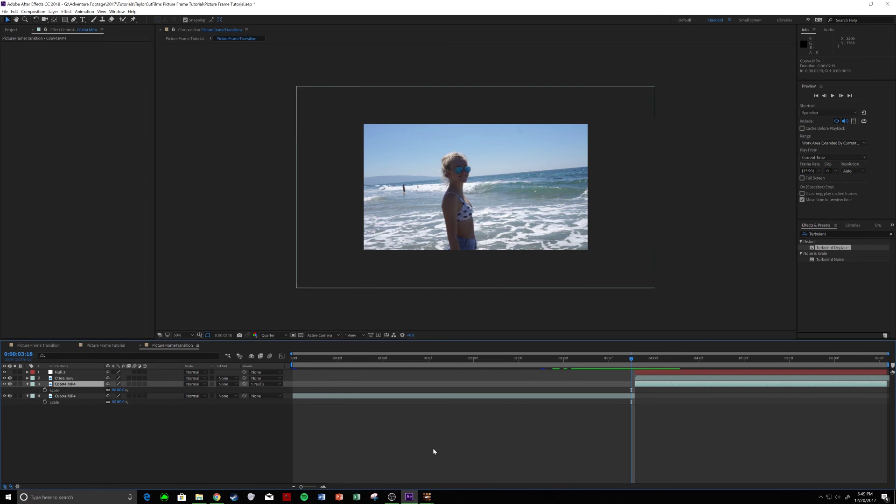
# - Compare frames 0:00:03:21 and 0:00:03:18, and lower the first C0694.MP4 clip's vertical Position value to shift it upward to match
pyautogui.click(643, 364)
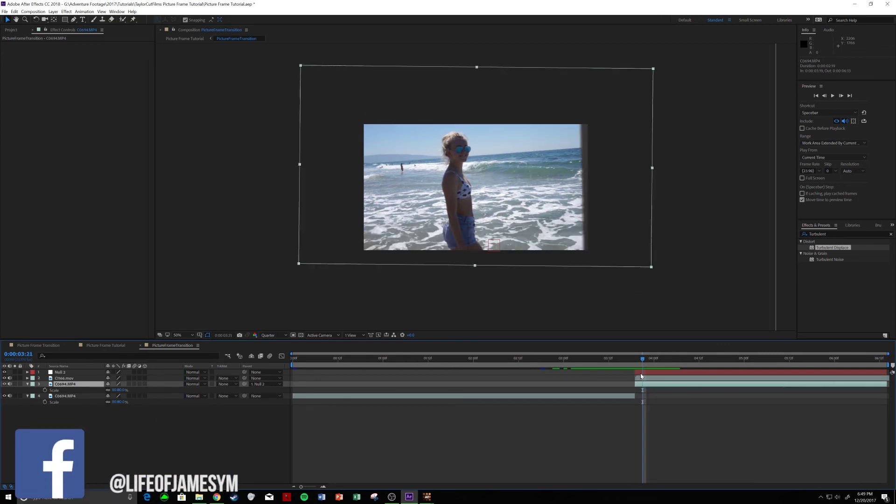
pyautogui.moveTo(642, 364); pyautogui.dragTo(631, 362)
pyautogui.click(623, 396)
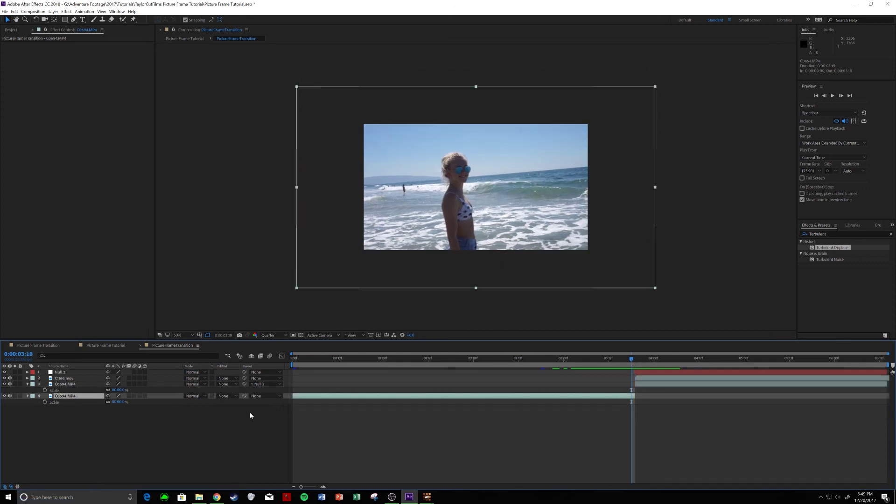
pyautogui.press('p')
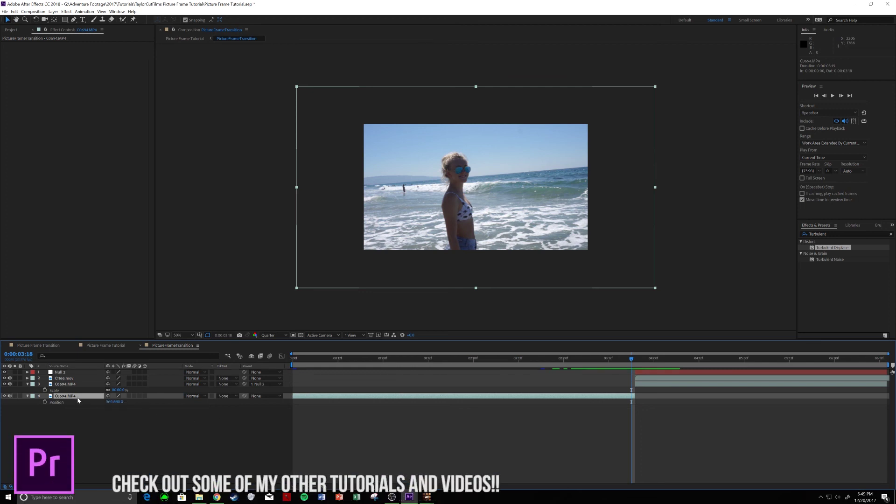
pyautogui.moveTo(119, 402); pyautogui.dragTo(24, 415)
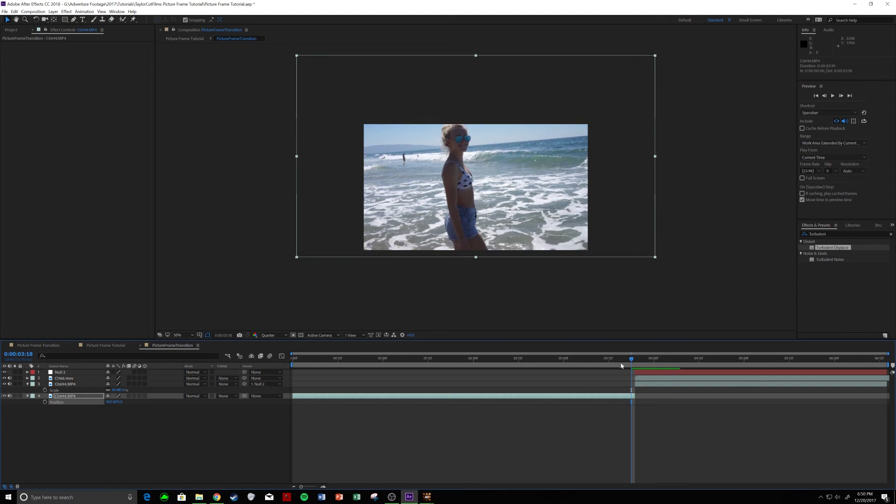
# - Increase the first C0694.MP4 clip's vertical Position to shift it down, comparing frames across the cut at 0:00:03:18
pyautogui.press('space')
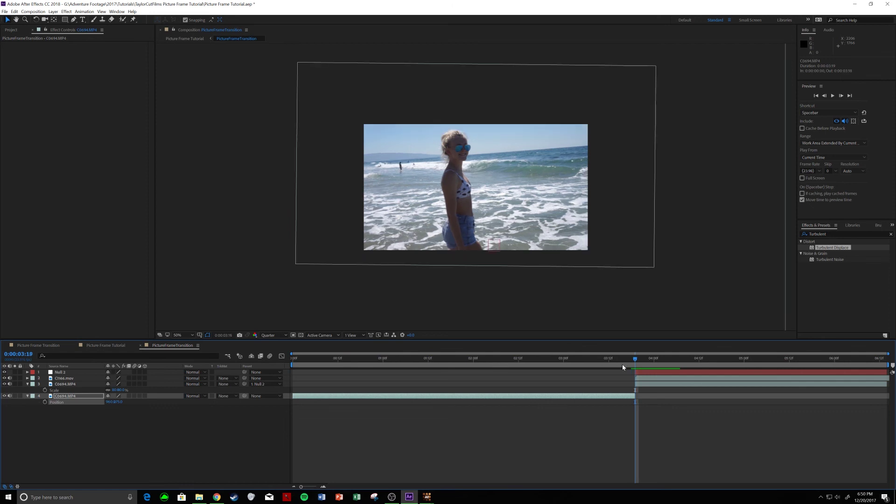
pyautogui.moveTo(116, 405); pyautogui.dragTo(132, 406)
pyautogui.press('pageup')
pyautogui.moveTo(118, 404); pyautogui.dragTo(124, 401)
pyautogui.press('space')
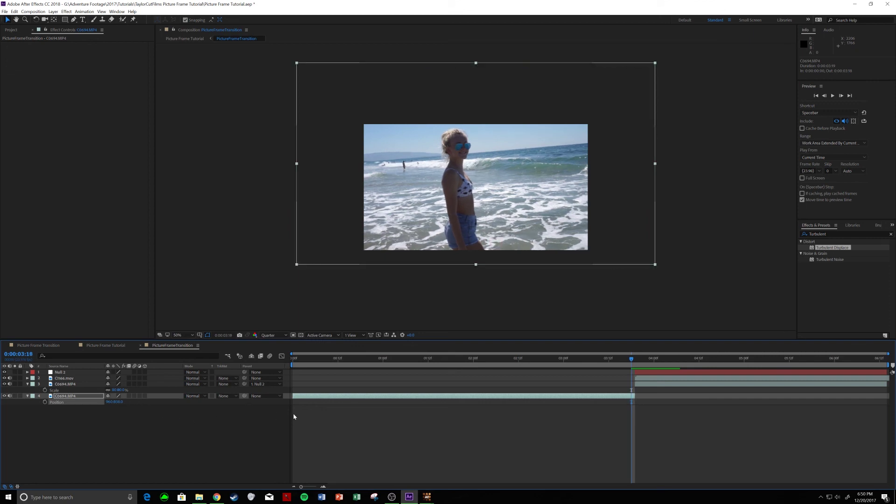
# - Collapse the layer properties and pre-compose all four layers into a new composition named PictureFramCOMp, moving all attributes
pyautogui.click(27, 385)
pyautogui.click(27, 390)
pyautogui.moveTo(51, 410); pyautogui.dragTo(67, 373)
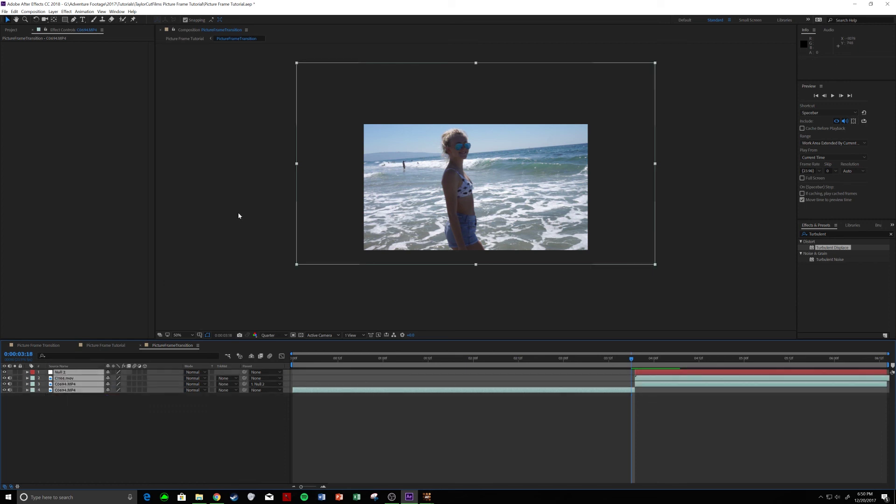
pyautogui.rightClick(66, 371)
pyautogui.click(84, 315)
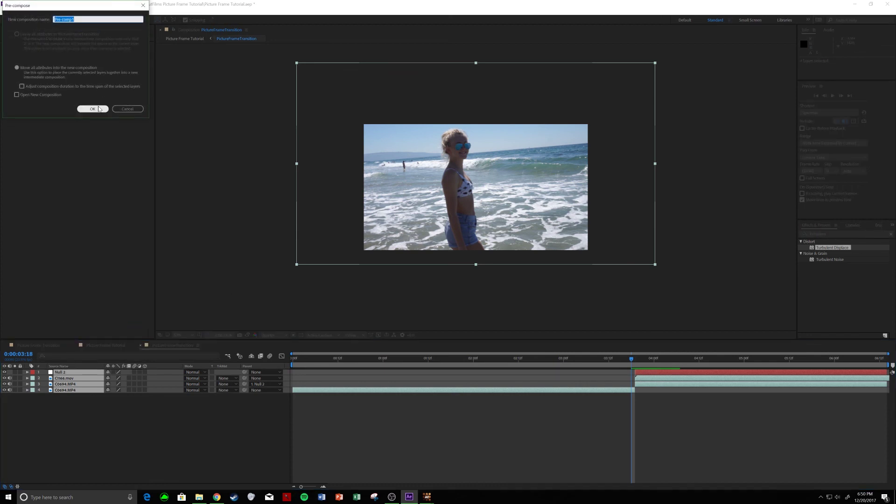
pyautogui.write('PictureFram')
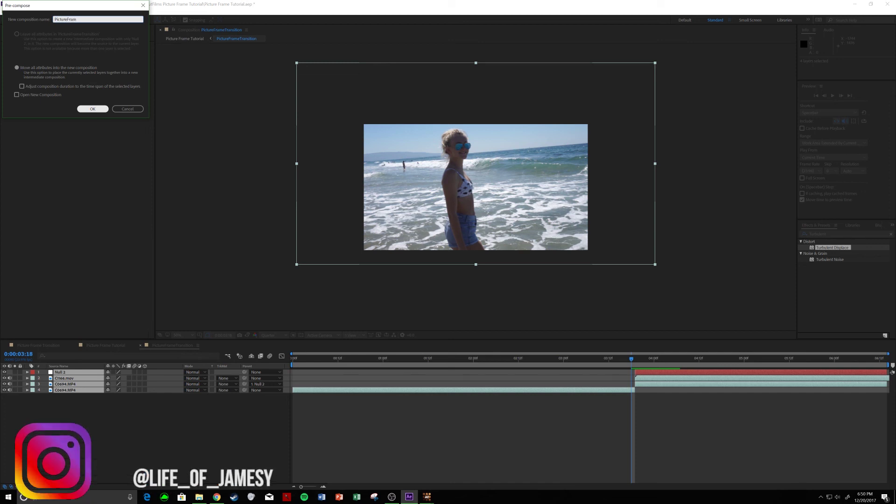
pyautogui.write('COMp')
pyautogui.click(95, 108)
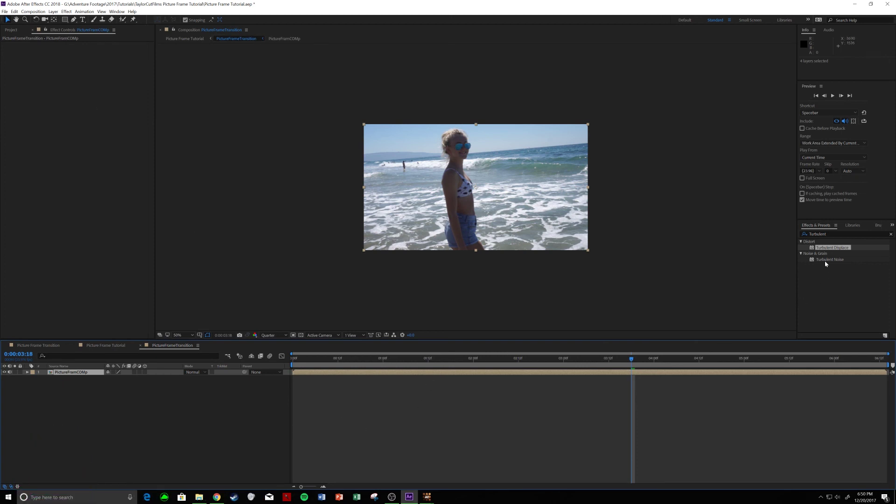
# - Search the effects for "turbulent" and apply Turbulent Displace to the PictureFramCOMp layer
pyautogui.click(832, 234)
pyautogui.write('turbulent')
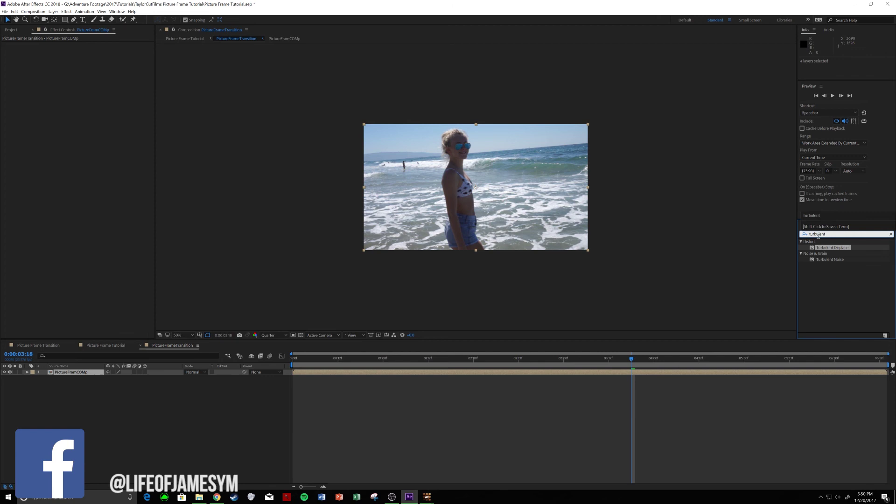
pyautogui.moveTo(832, 247); pyautogui.dragTo(646, 374)
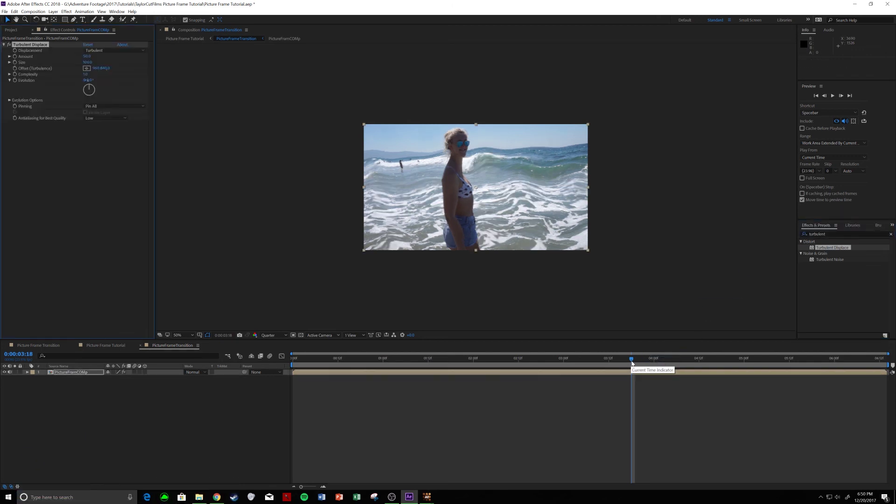
# - At 0:00:03:18, enable keyframing for Turbulent Displace's Displacement, Amount, Size, Offset (Turbulence) and Complexity
pyautogui.click(633, 359)
pyautogui.moveTo(636, 362)
pyautogui.mouseDown()
pyautogui.moveTo(646, 362)
pyautogui.moveTo(623, 365)
pyautogui.moveTo(640, 366)
pyautogui.moveTo(631, 366)
pyautogui.mouseUp()
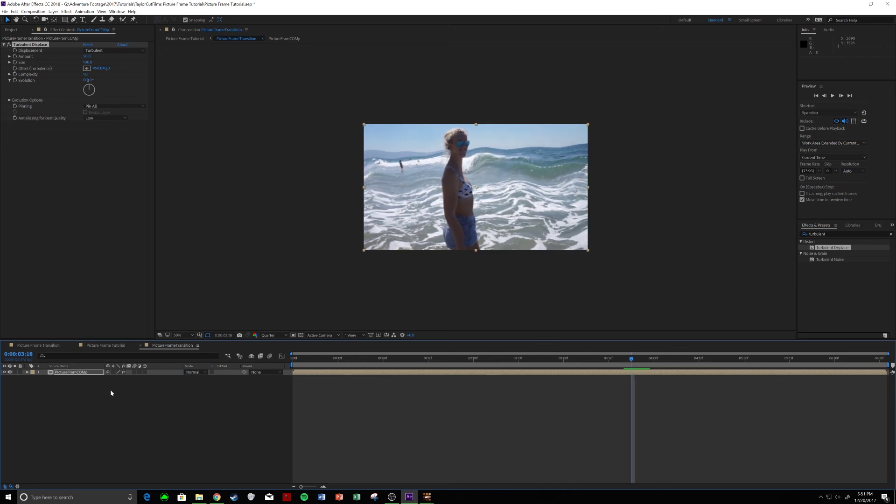
pyautogui.click(27, 373)
pyautogui.click(34, 378)
pyautogui.click(40, 384)
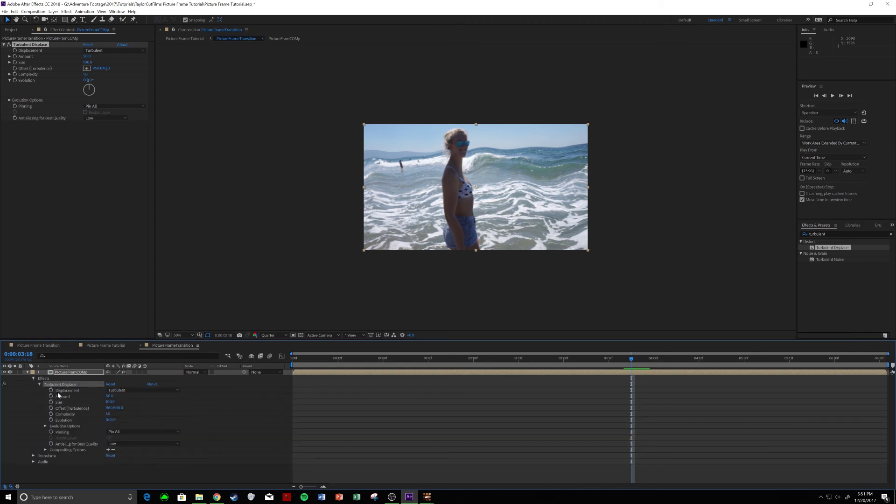
pyautogui.click(51, 390)
pyautogui.click(50, 397)
pyautogui.click(51, 402)
pyautogui.click(51, 408)
pyautogui.click(51, 414)
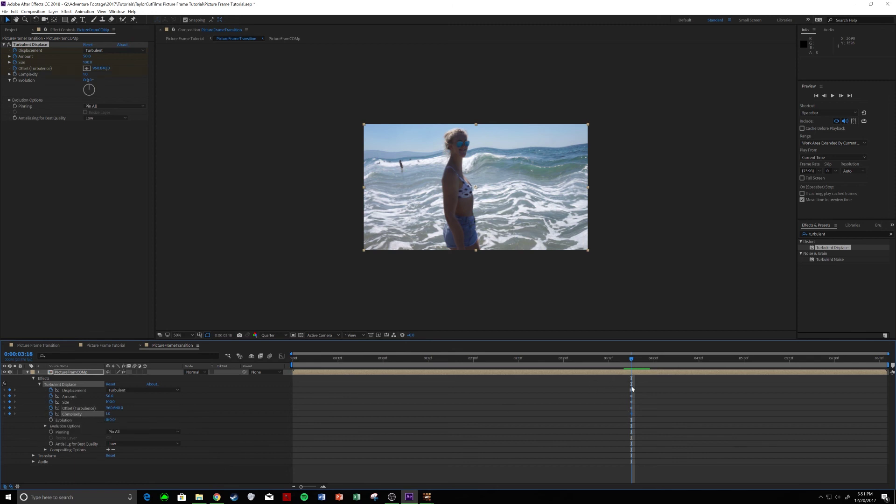
# - Set the Turbulent Displace Amount to 0 at 0:00:03:18
pyautogui.click(112, 401)
pyautogui.click(111, 396)
pyautogui.write('0')
pyautogui.press('Return')
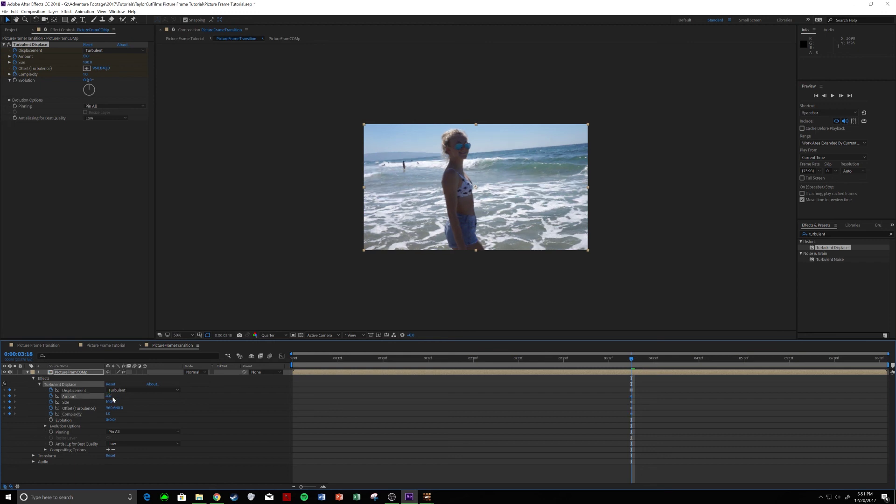
# - At 0:00:04:02, set the Turbulent Displace Amount to 50 and shift the Offset (Turbulence)
pyautogui.moveTo(633, 361); pyautogui.dragTo(661, 360)
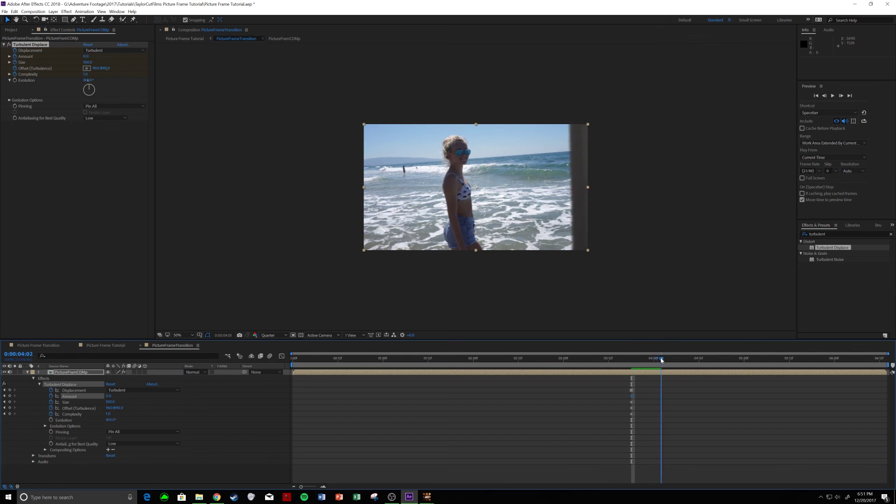
pyautogui.click(109, 397)
pyautogui.write('50')
pyautogui.press('Return')
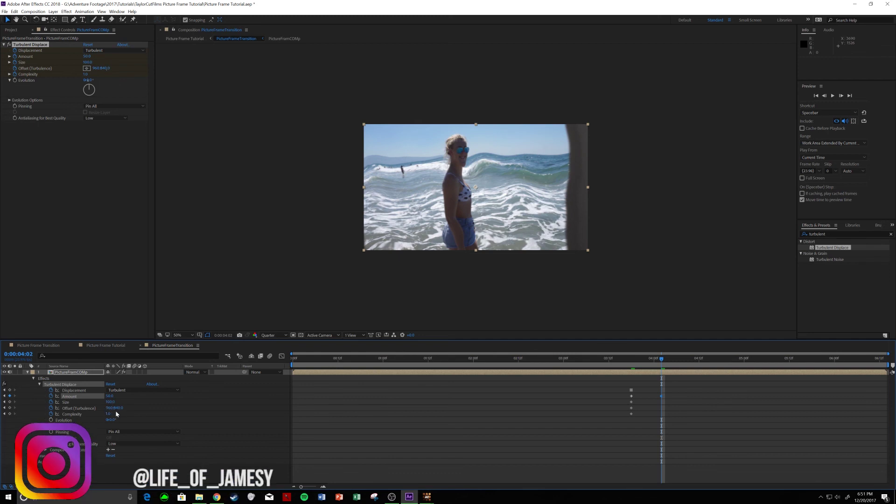
pyautogui.moveTo(111, 408); pyautogui.dragTo(133, 407)
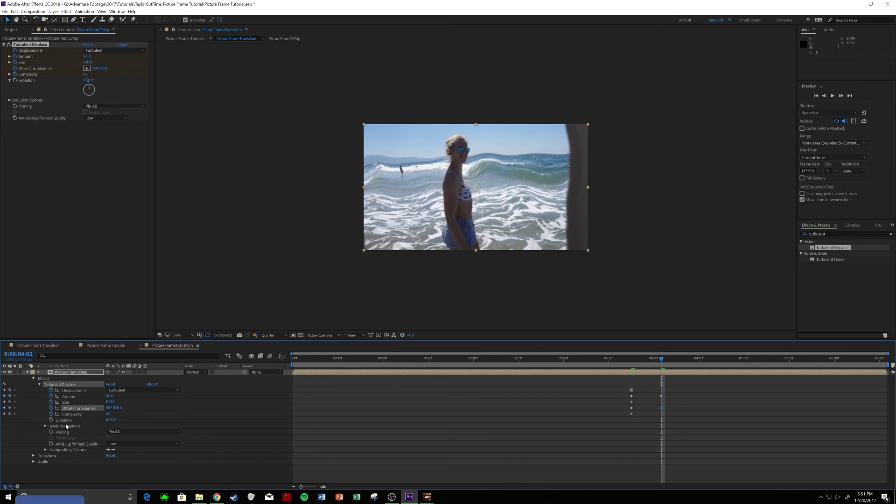
# - Keyframe the Turbulent Displace Evolution at both 0:00:04:02 and 0:00:03:18
pyautogui.click(51, 420)
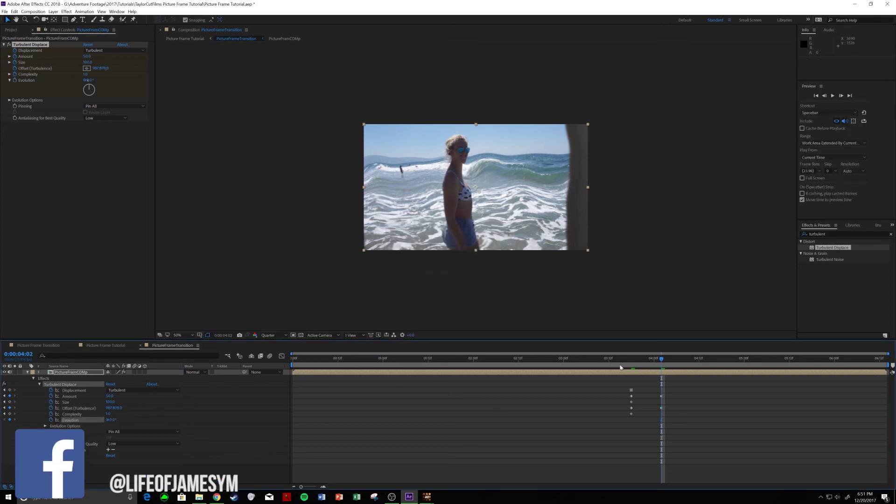
pyautogui.moveTo(663, 361); pyautogui.dragTo(631, 362)
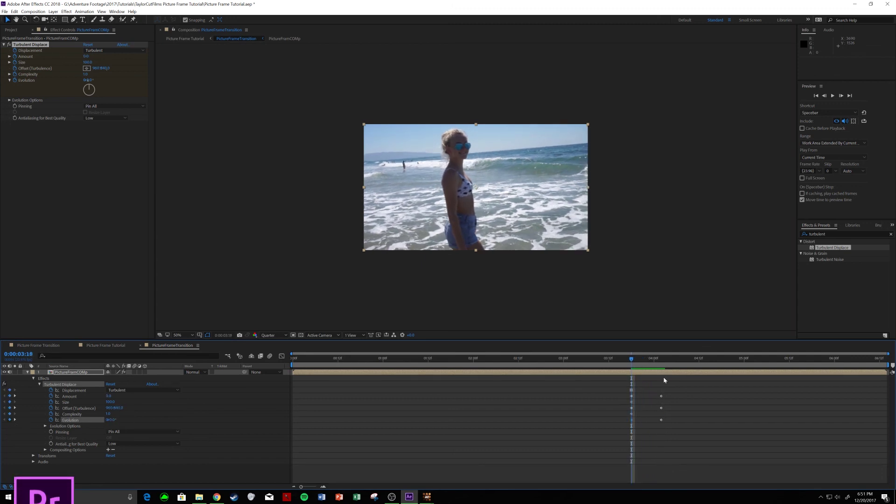
pyautogui.click(16, 419)
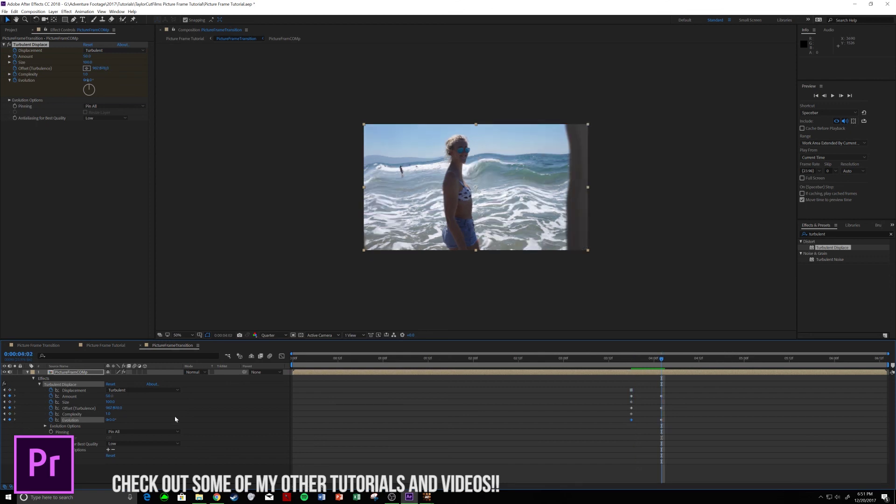
# - Set the Evolution at 0:00:04:02 to 1 revolution plus 10 degrees
pyautogui.click(107, 420)
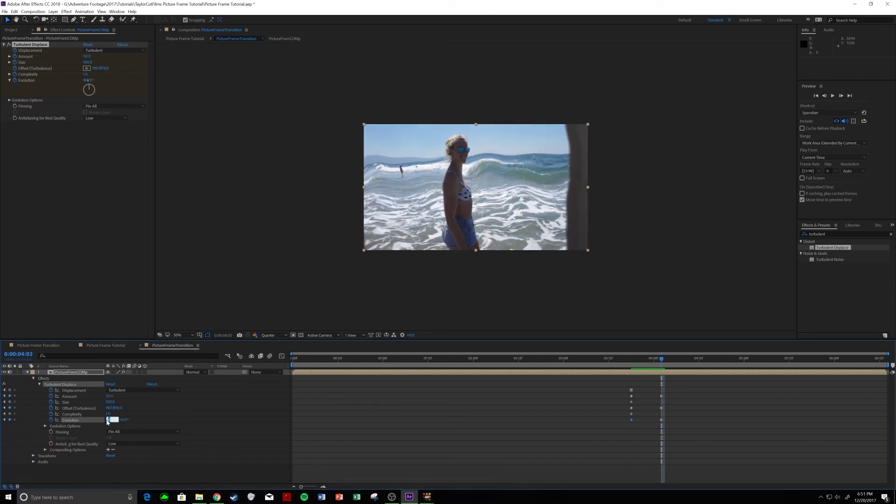
pyautogui.write('1')
pyautogui.press('Return')
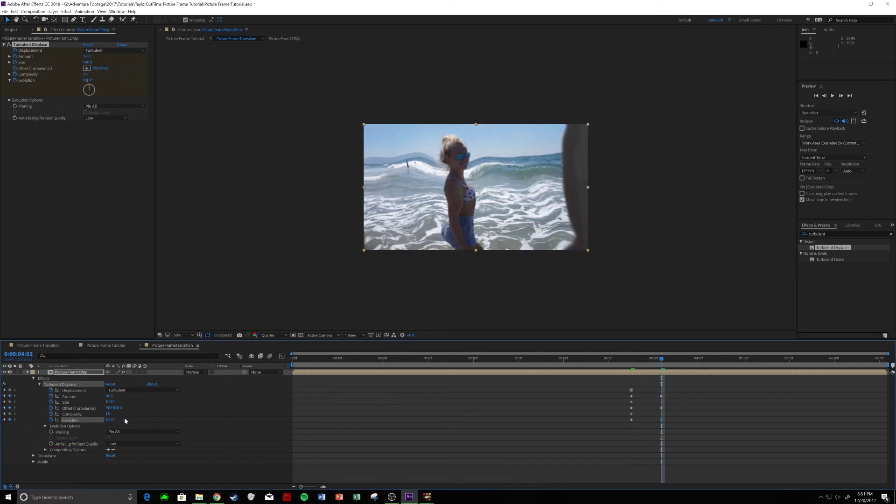
pyautogui.click(113, 420)
pyautogui.write('10')
pyautogui.press('Return')
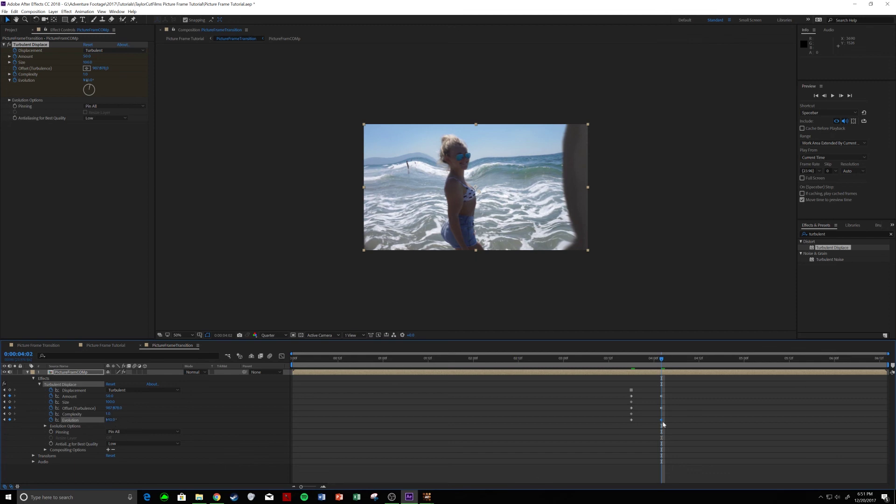
# - At 0:00:04:17, reset Turbulent Displace's Evolution and Offset (Turbulence) to their default values
pyautogui.moveTo(664, 361)
pyautogui.mouseDown()
pyautogui.moveTo(726, 363)
pyautogui.moveTo(719, 362)
pyautogui.mouseUp()
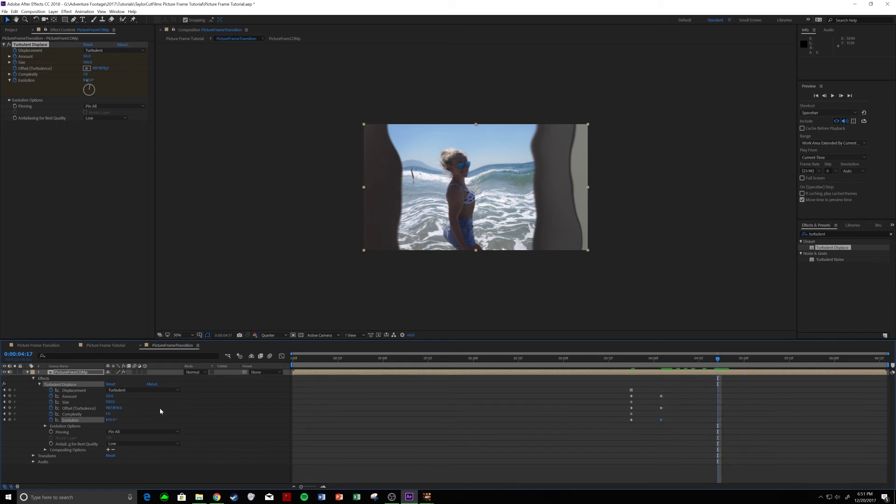
pyautogui.click(111, 420)
pyautogui.rightClick(78, 427)
pyautogui.click(95, 466)
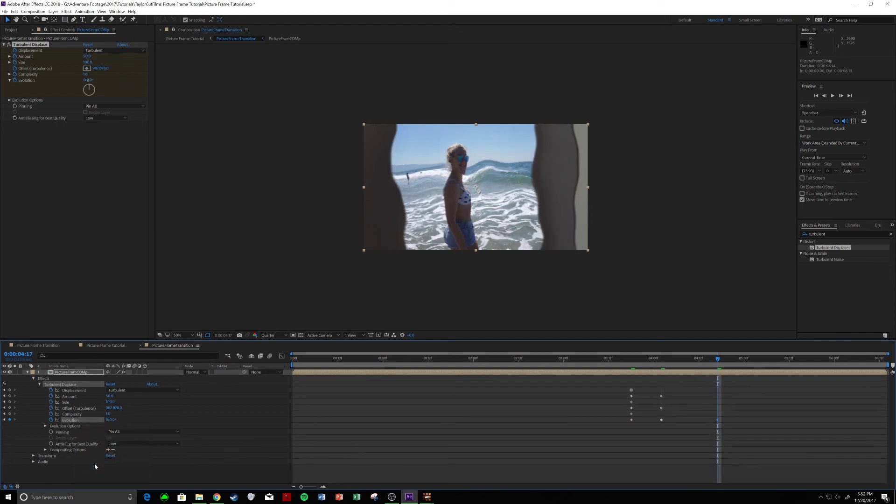
pyautogui.rightClick(66, 410)
pyautogui.rightClick(70, 409)
pyautogui.click(85, 452)
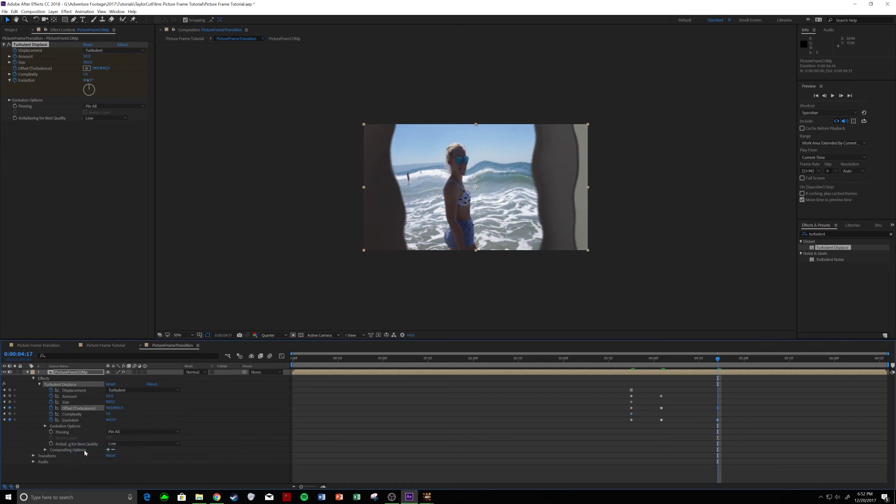
# - Set the Turbulent Displace Amount to 0 at 0:00:04:17
pyautogui.click(70, 397)
pyautogui.click(109, 396)
pyautogui.write('0')
pyautogui.press('Return')
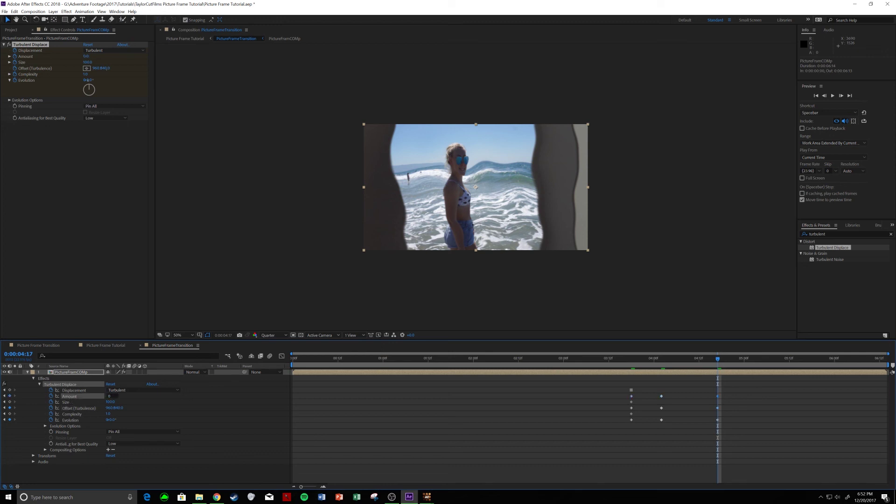
# - Scrub the timeline around 0:00:02:15 to review the beach footage leading into the picture-frame transition
pyautogui.click(605, 364)
pyautogui.moveTo(606, 360); pyautogui.dragTo(530, 366)
pyautogui.click(490, 365)
pyautogui.moveTo(490, 359); pyautogui.dragTo(519, 378)
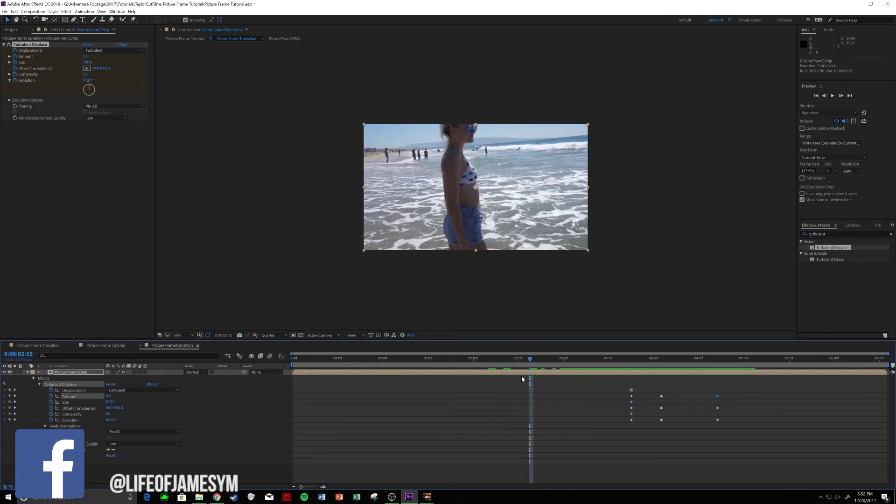